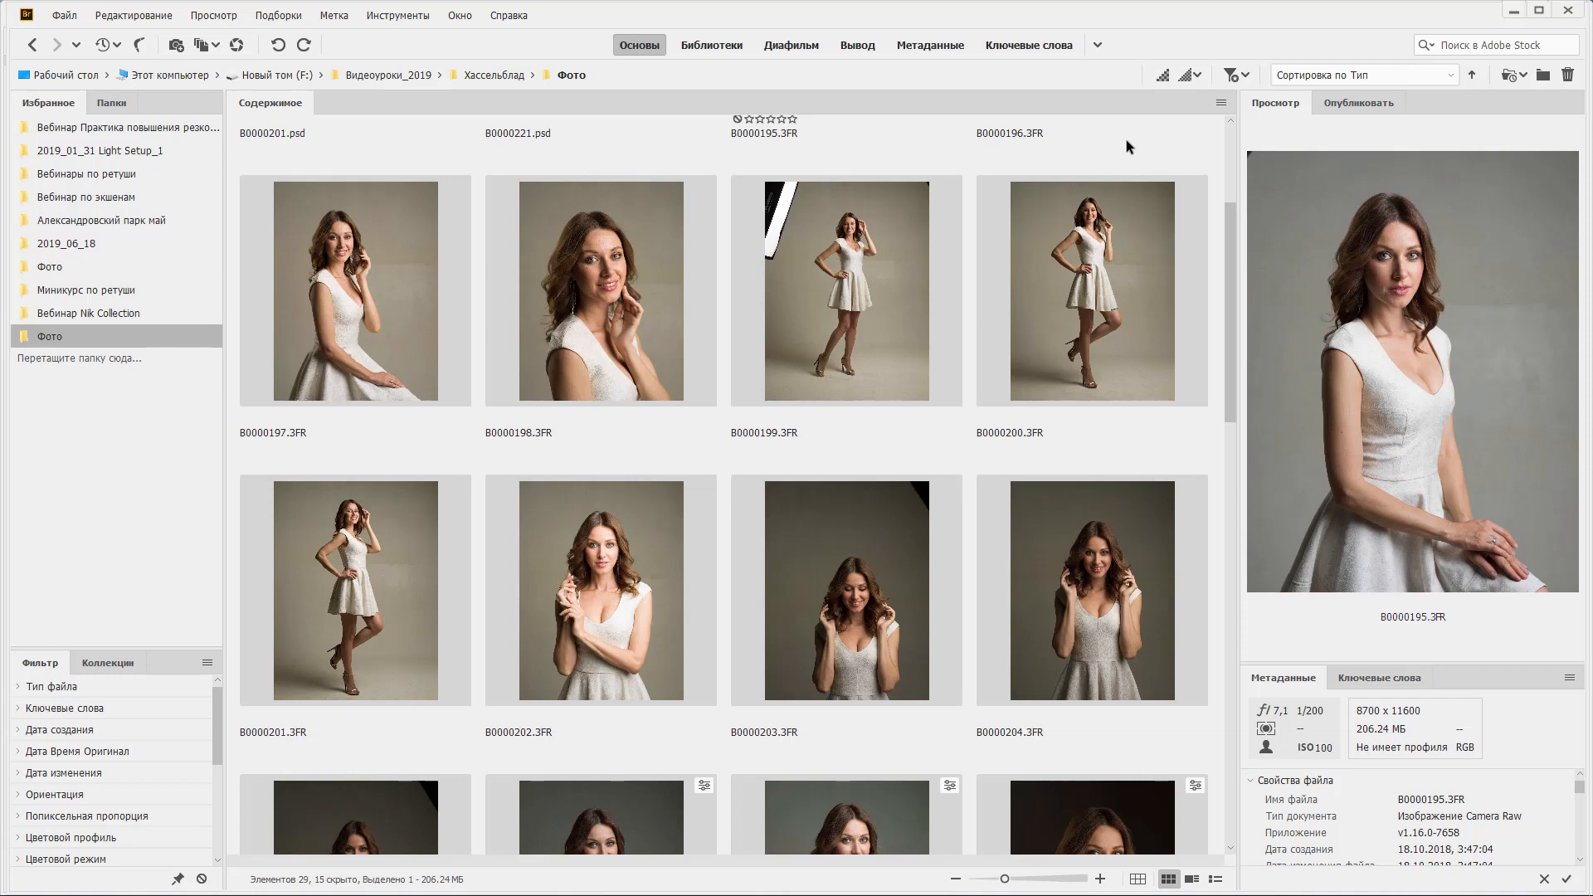
Open the photo B0000200.3FR in Camera Raw.
click(1083, 282)
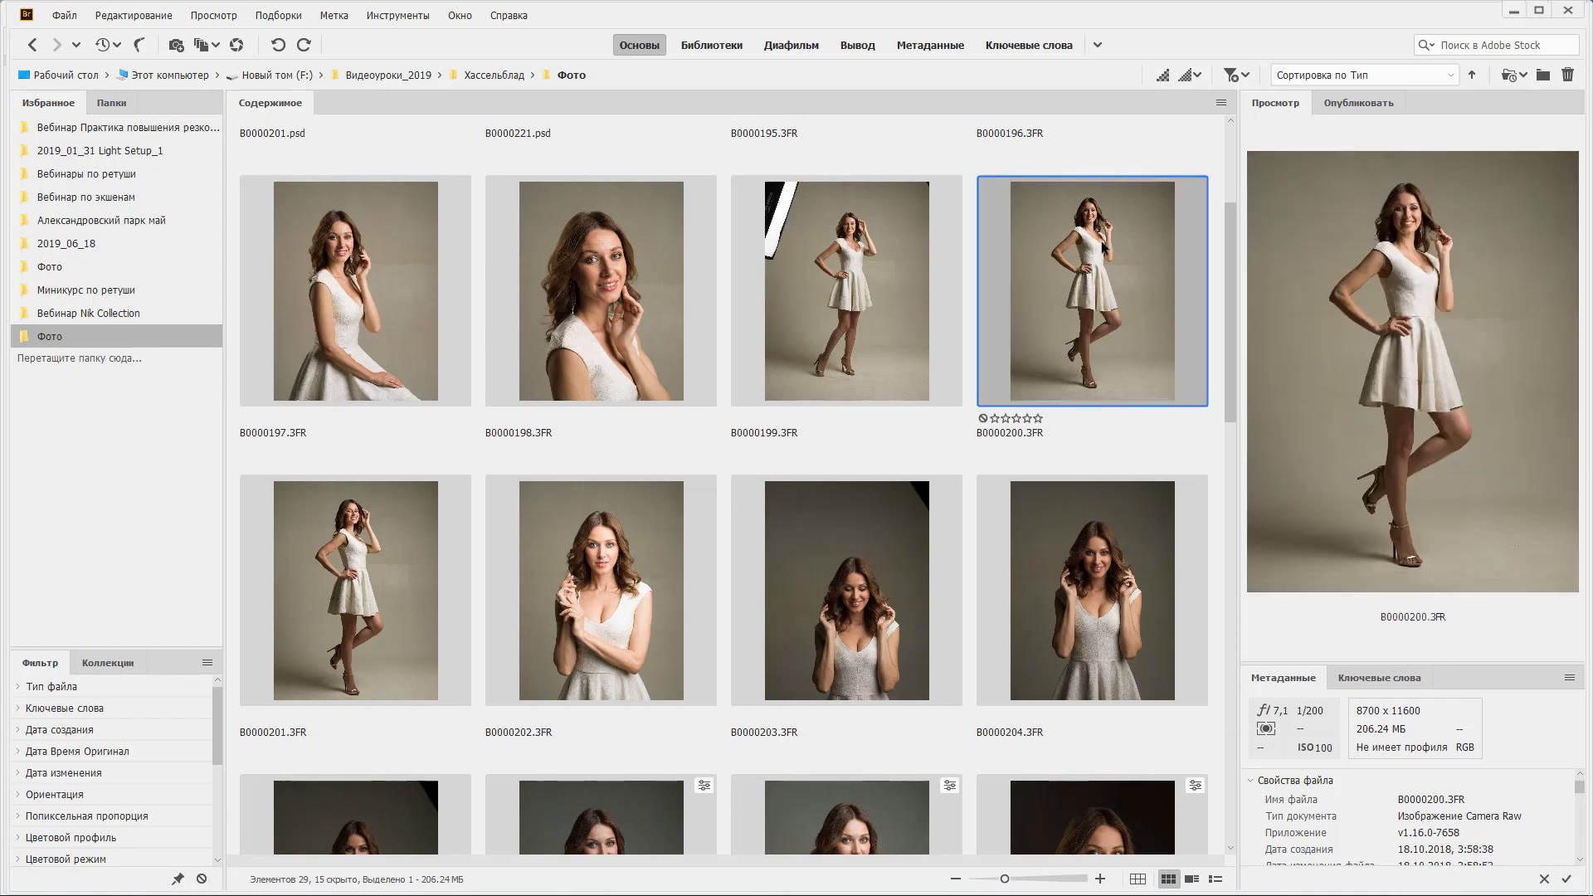
double_click(1082, 357)
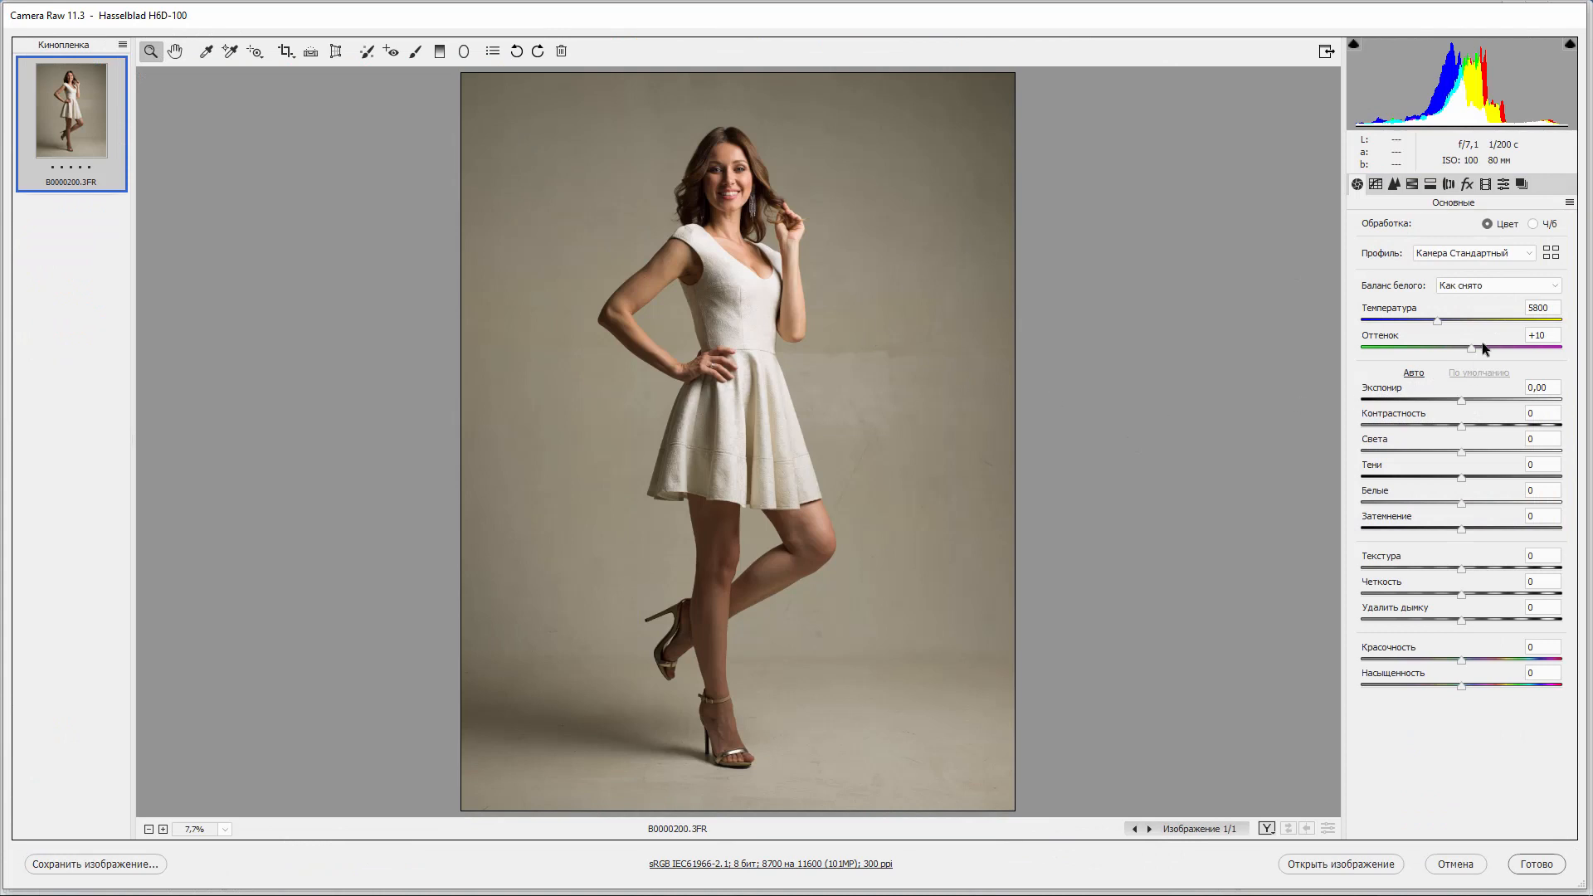
Browse the available camera profiles in the profile list and profile browser, then close the browser.
click(1485, 252)
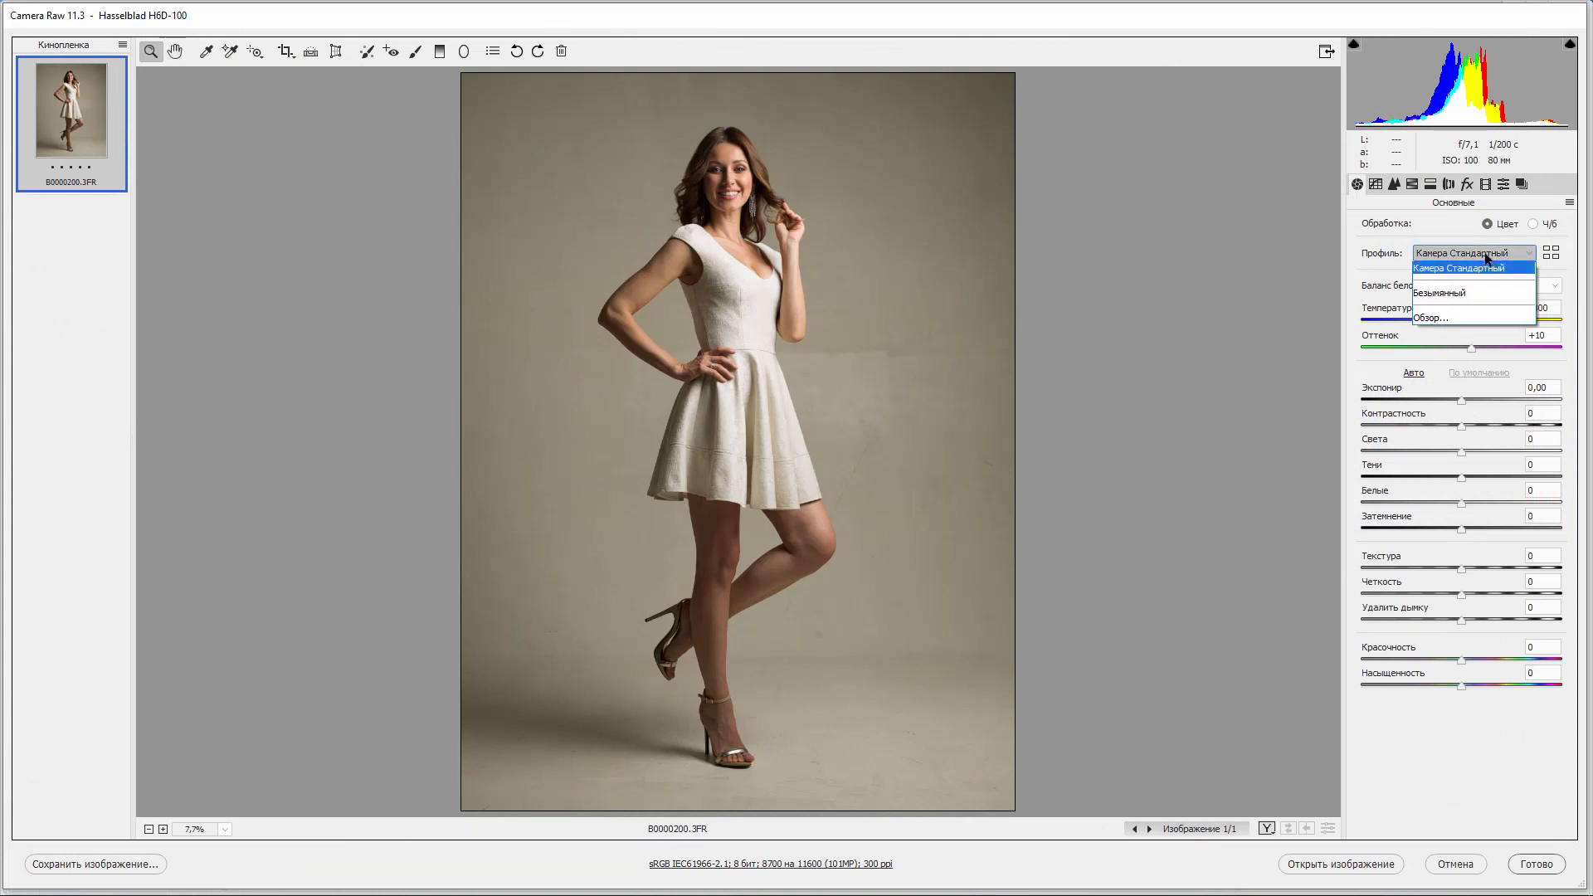
click(1485, 254)
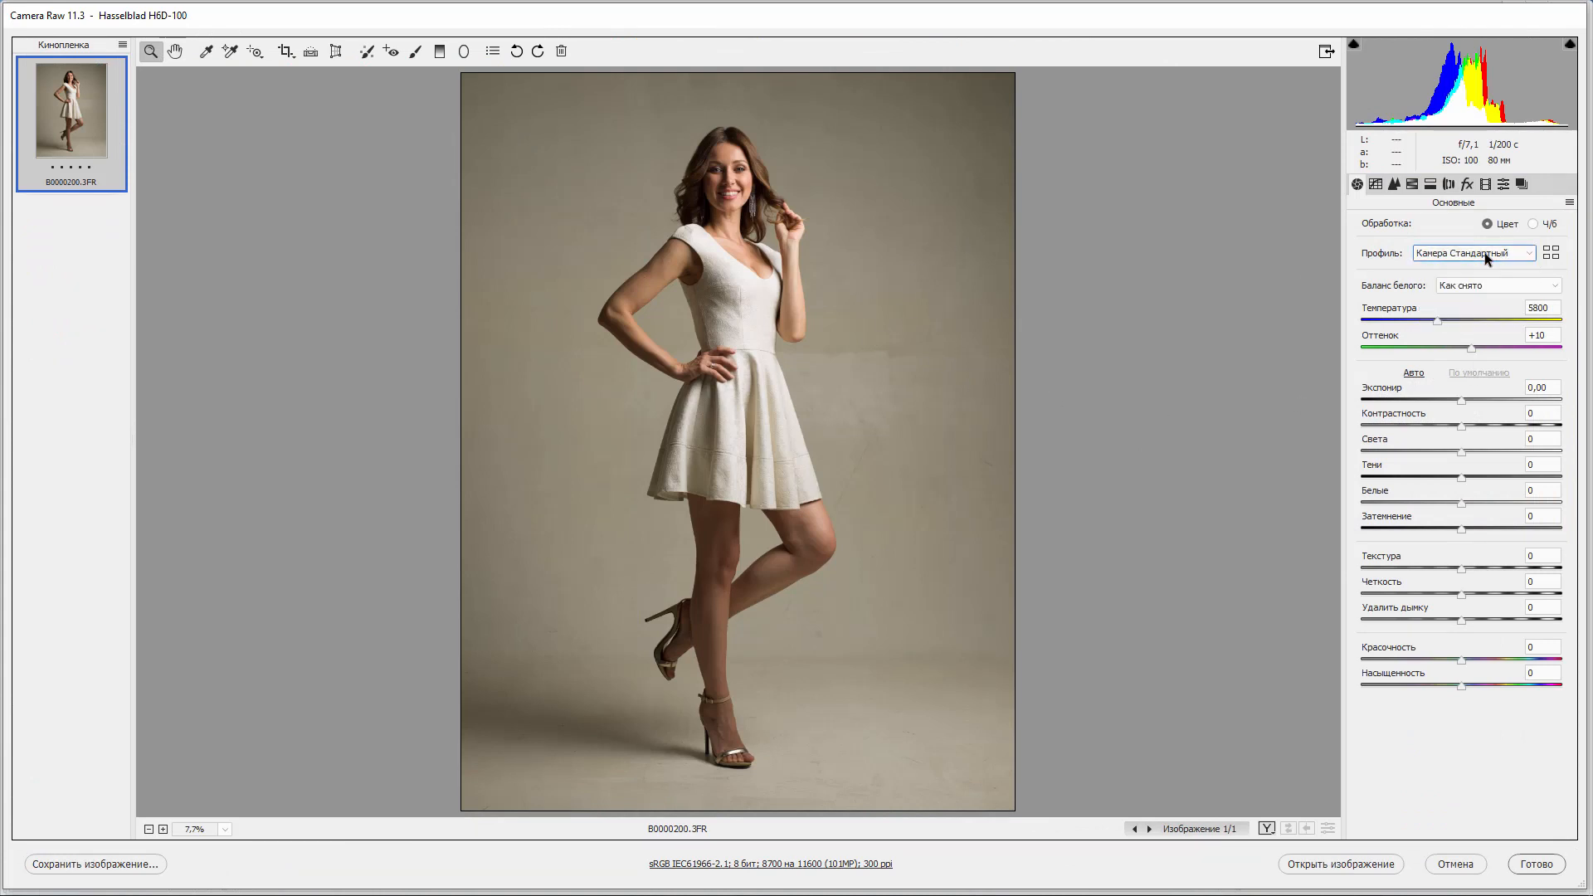
click(1485, 253)
click(1485, 253)
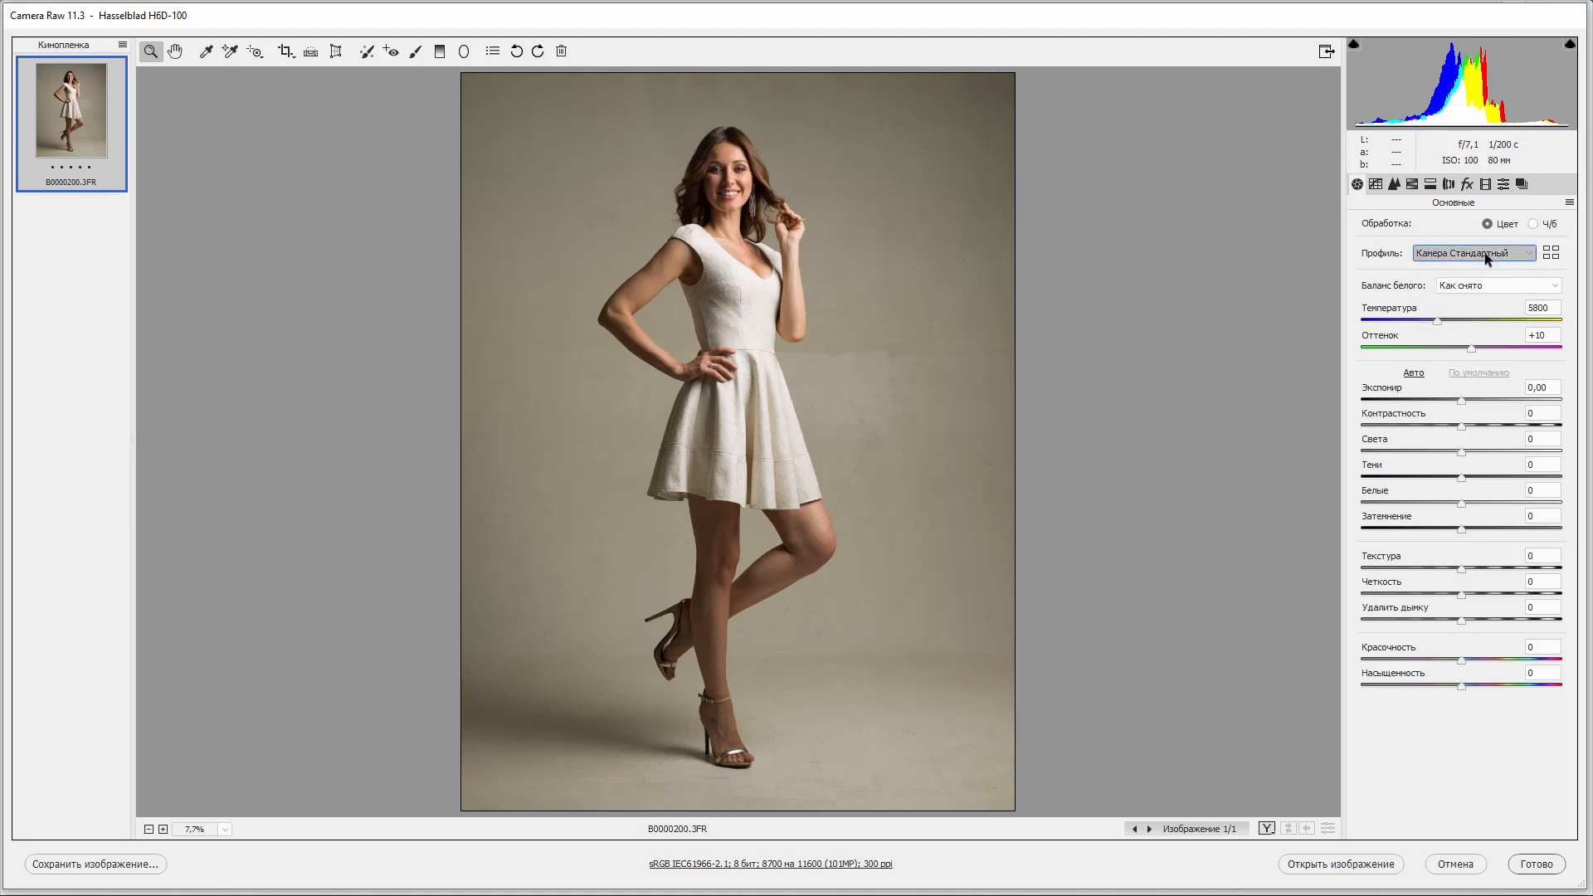
click(1551, 253)
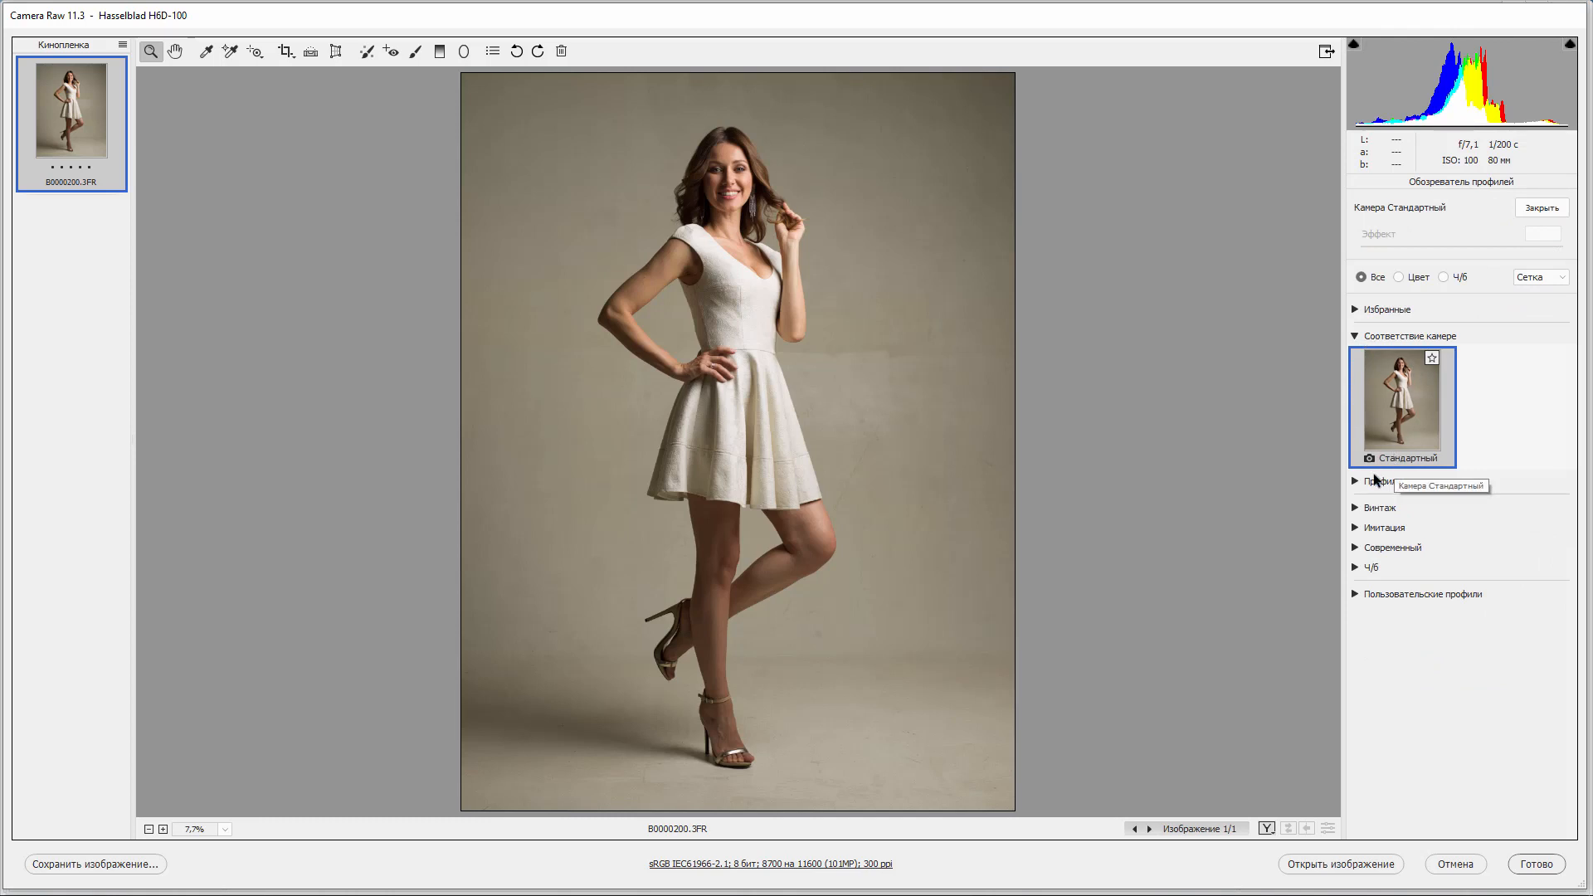
click(1541, 207)
Enable chromatic aberration removal and lens profile correction in the lens corrections panel, comparing with correction off.
click(1449, 184)
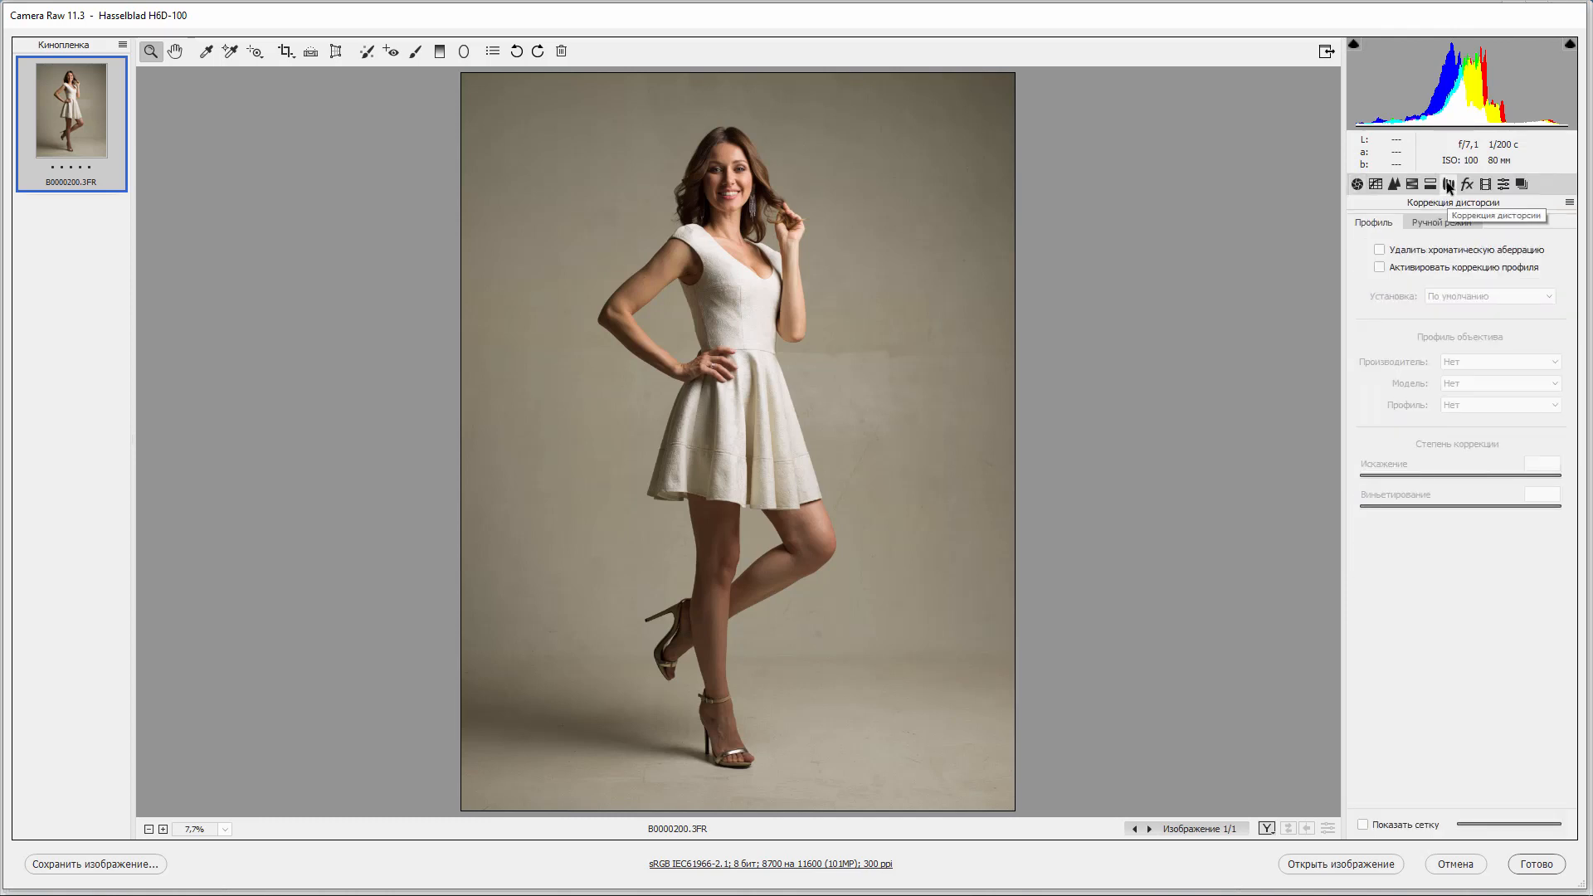
click(1379, 249)
click(1380, 268)
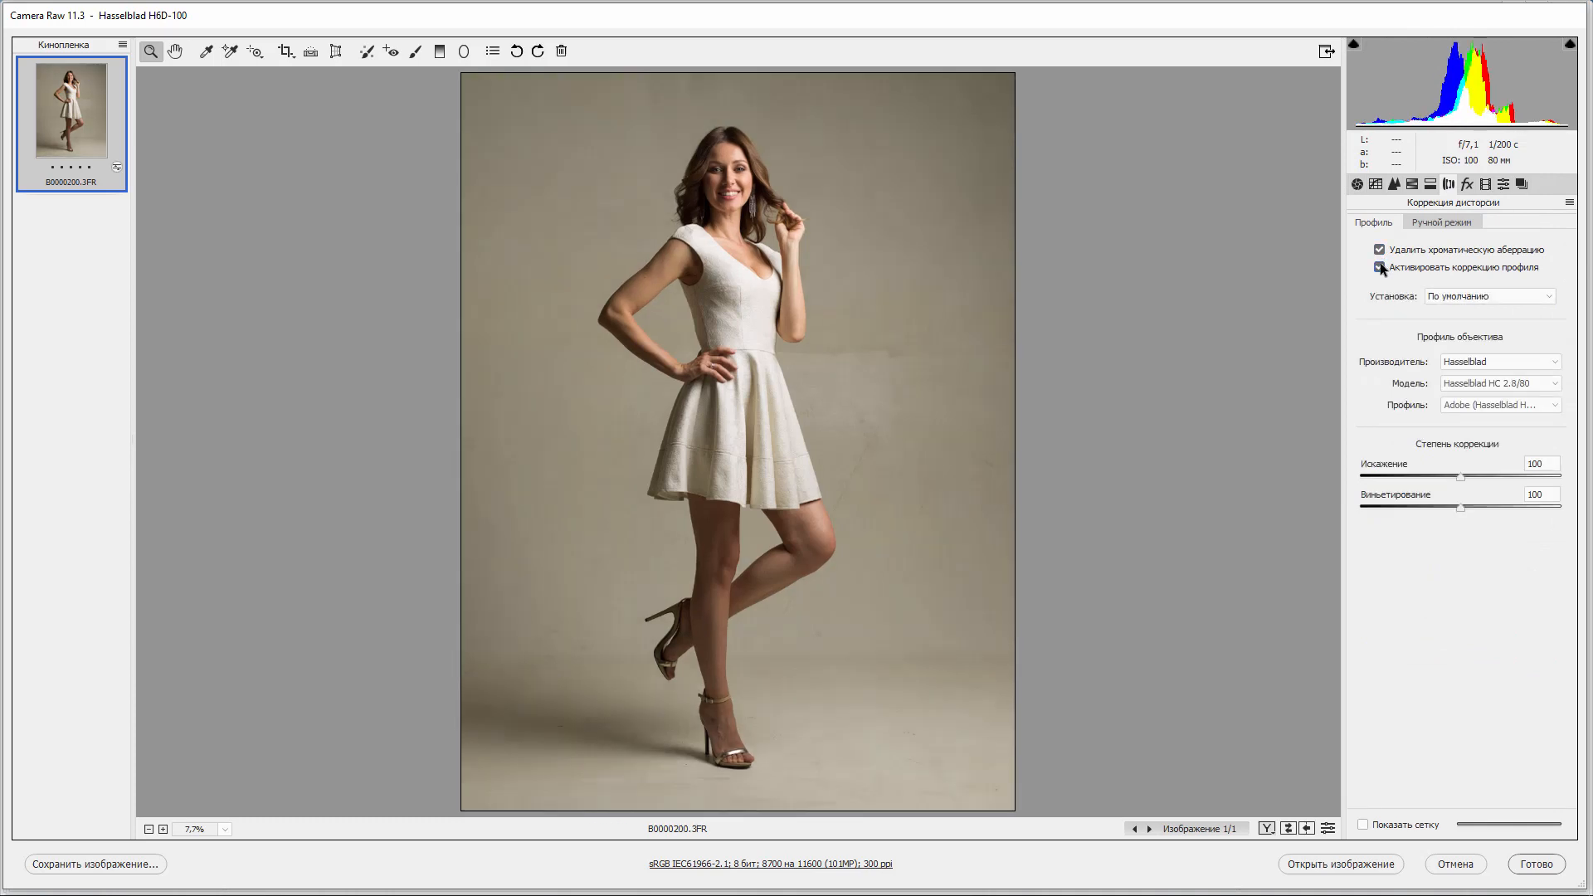
click(1380, 267)
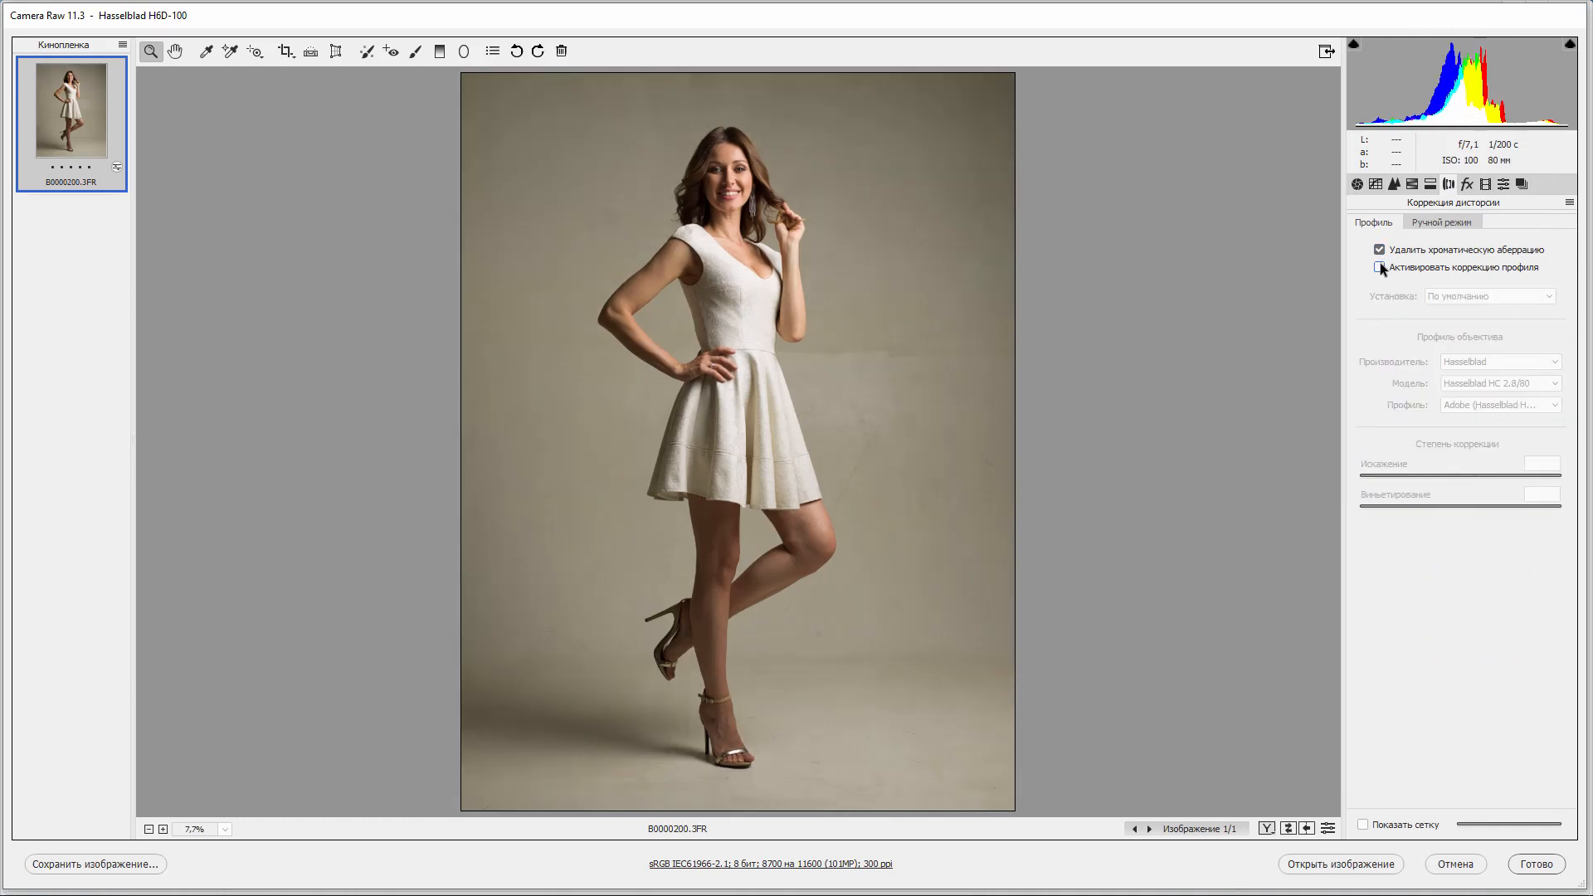
click(1380, 267)
click(1379, 267)
click(1380, 267)
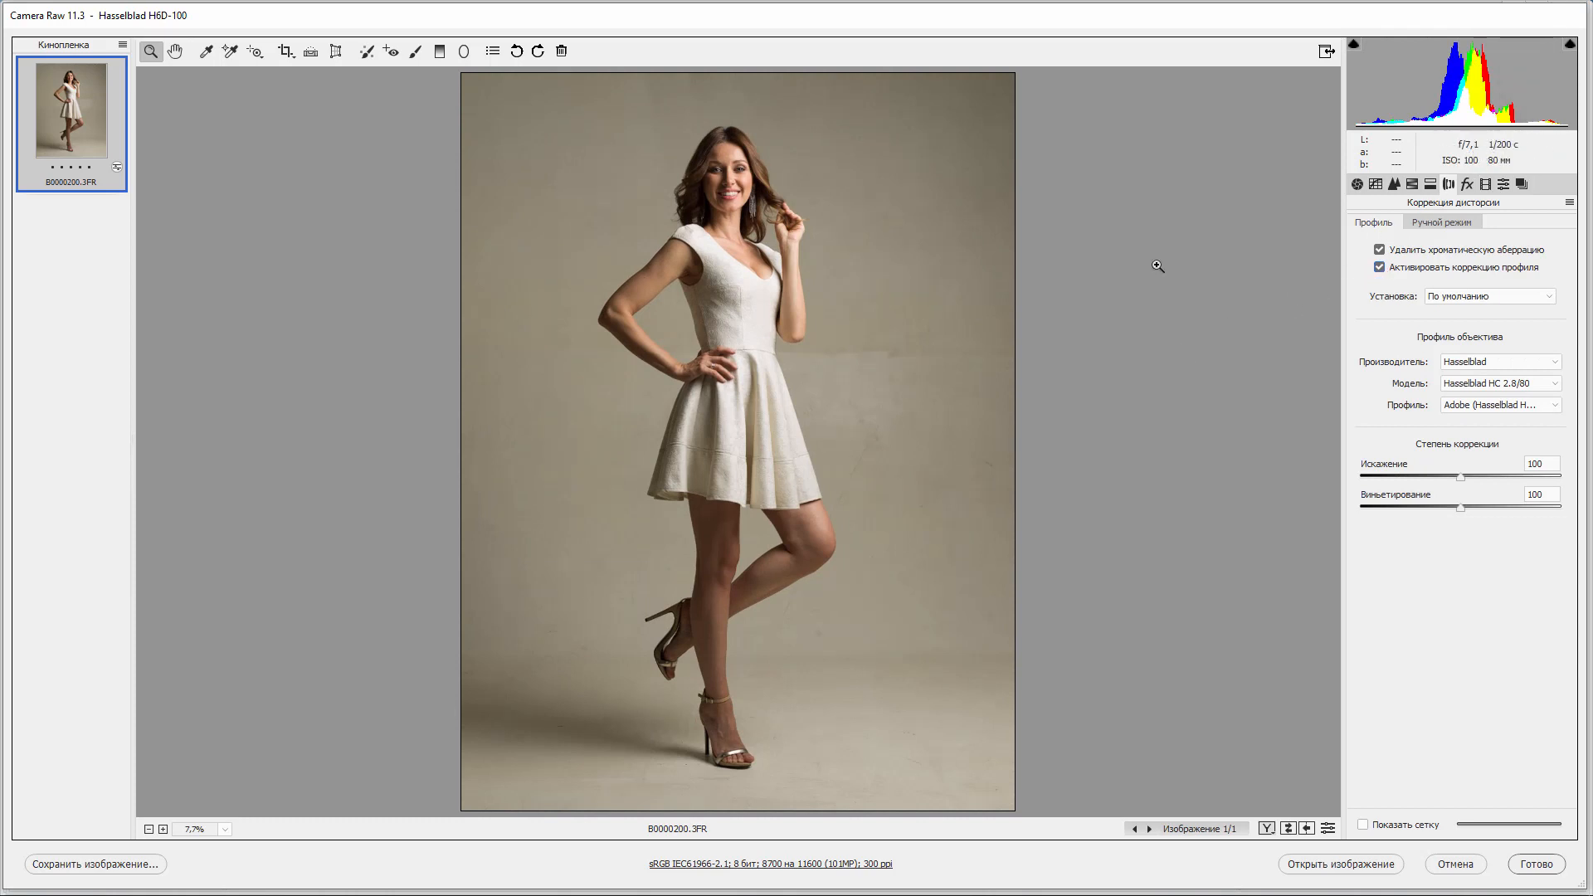
click(1374, 266)
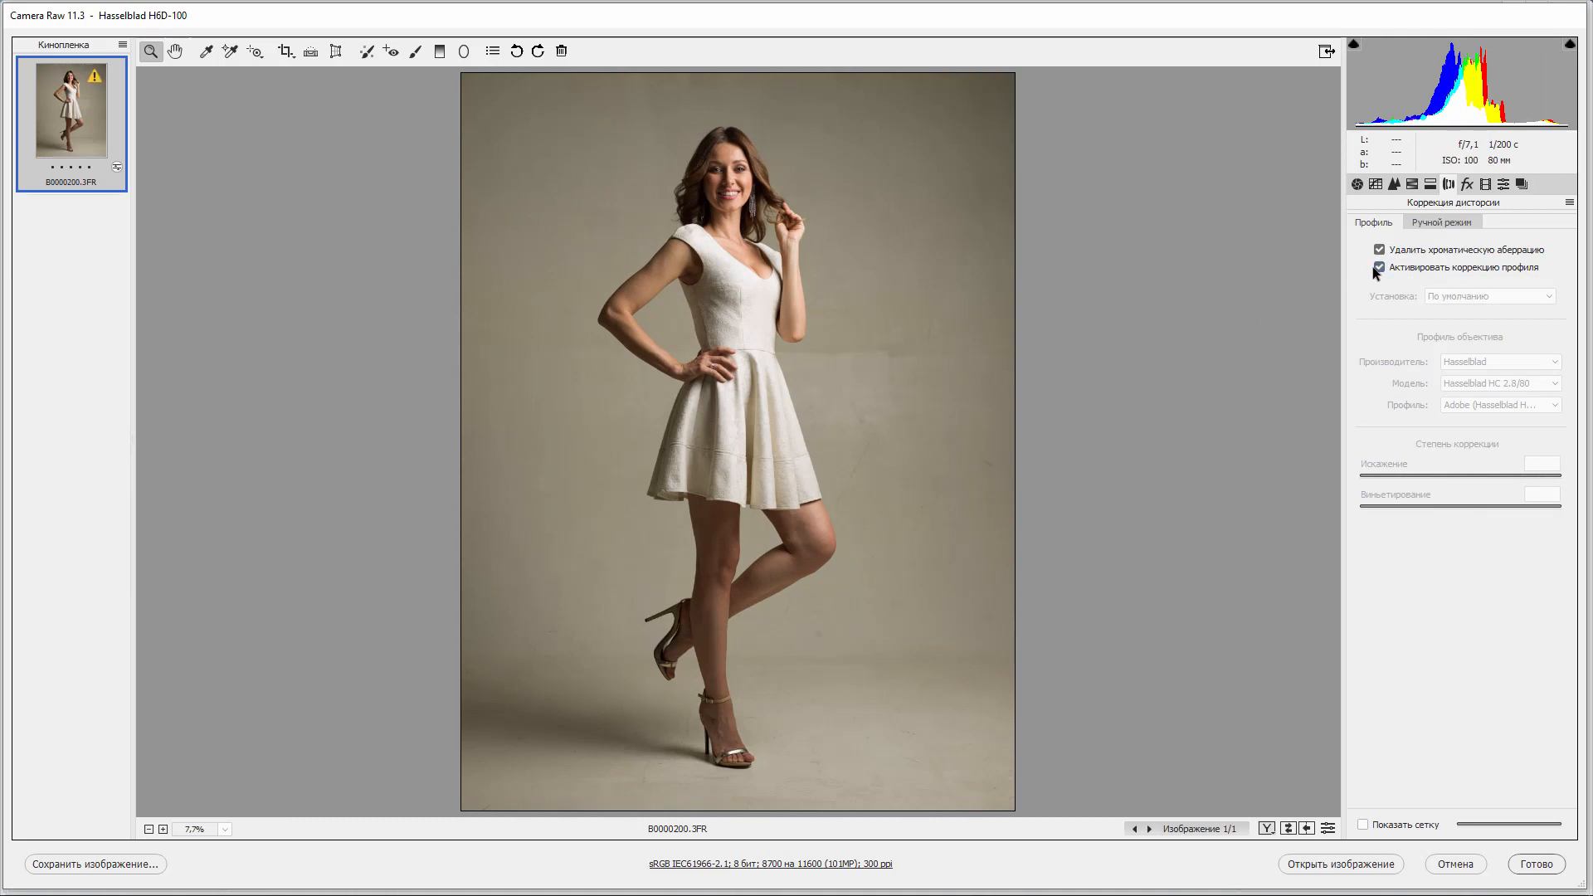
click(1374, 266)
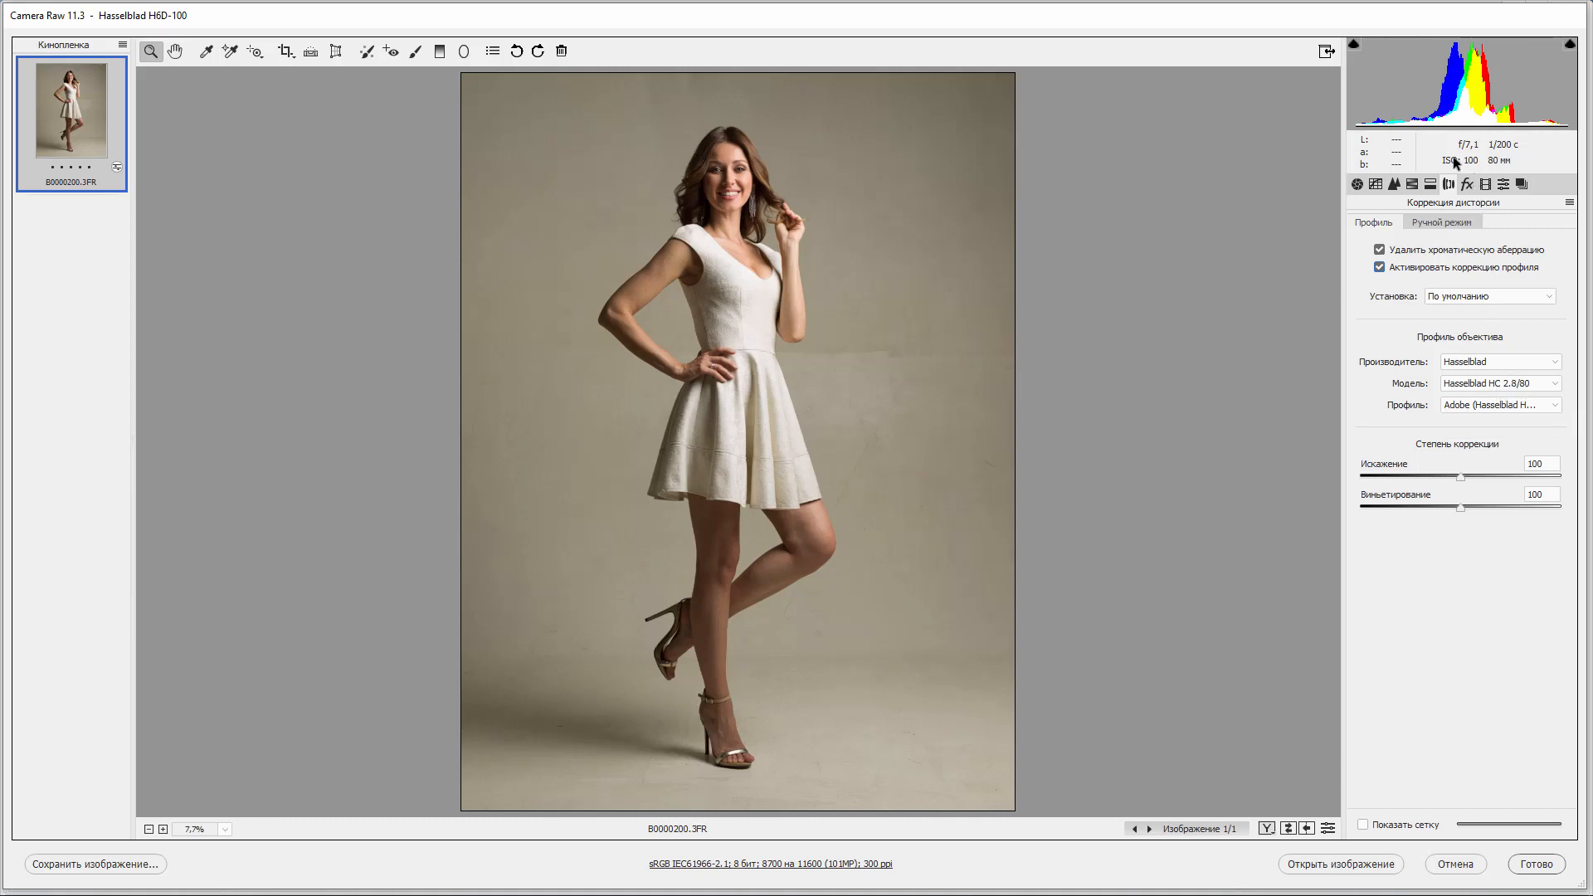
Return to the basic panel and set the white balance by sampling the white dress with the White Balance tool.
click(1358, 188)
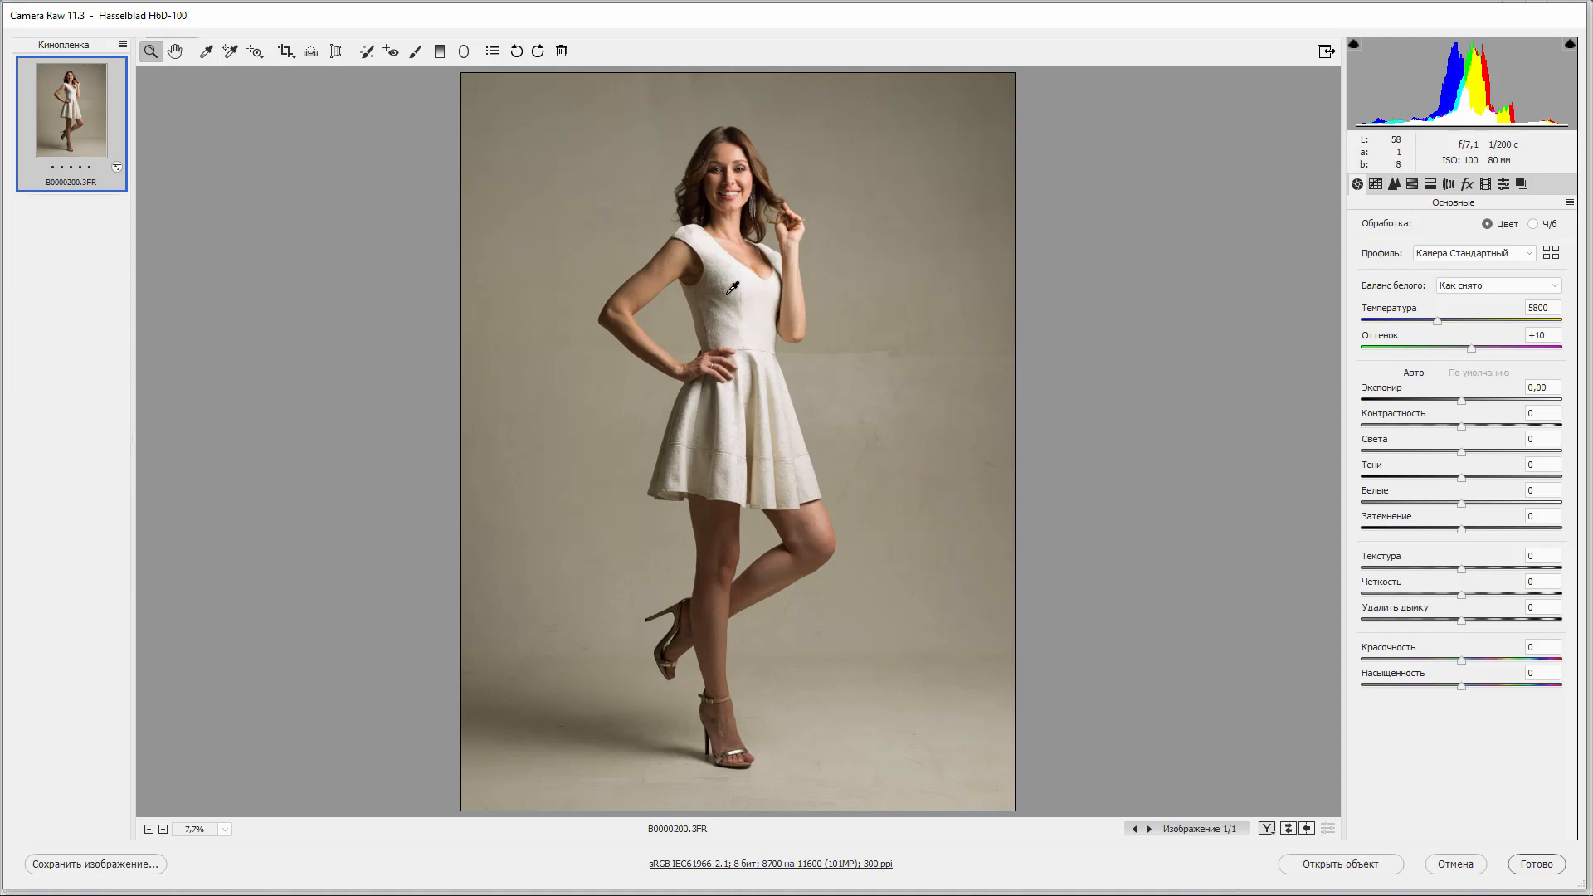
drag(727, 294, 755, 338)
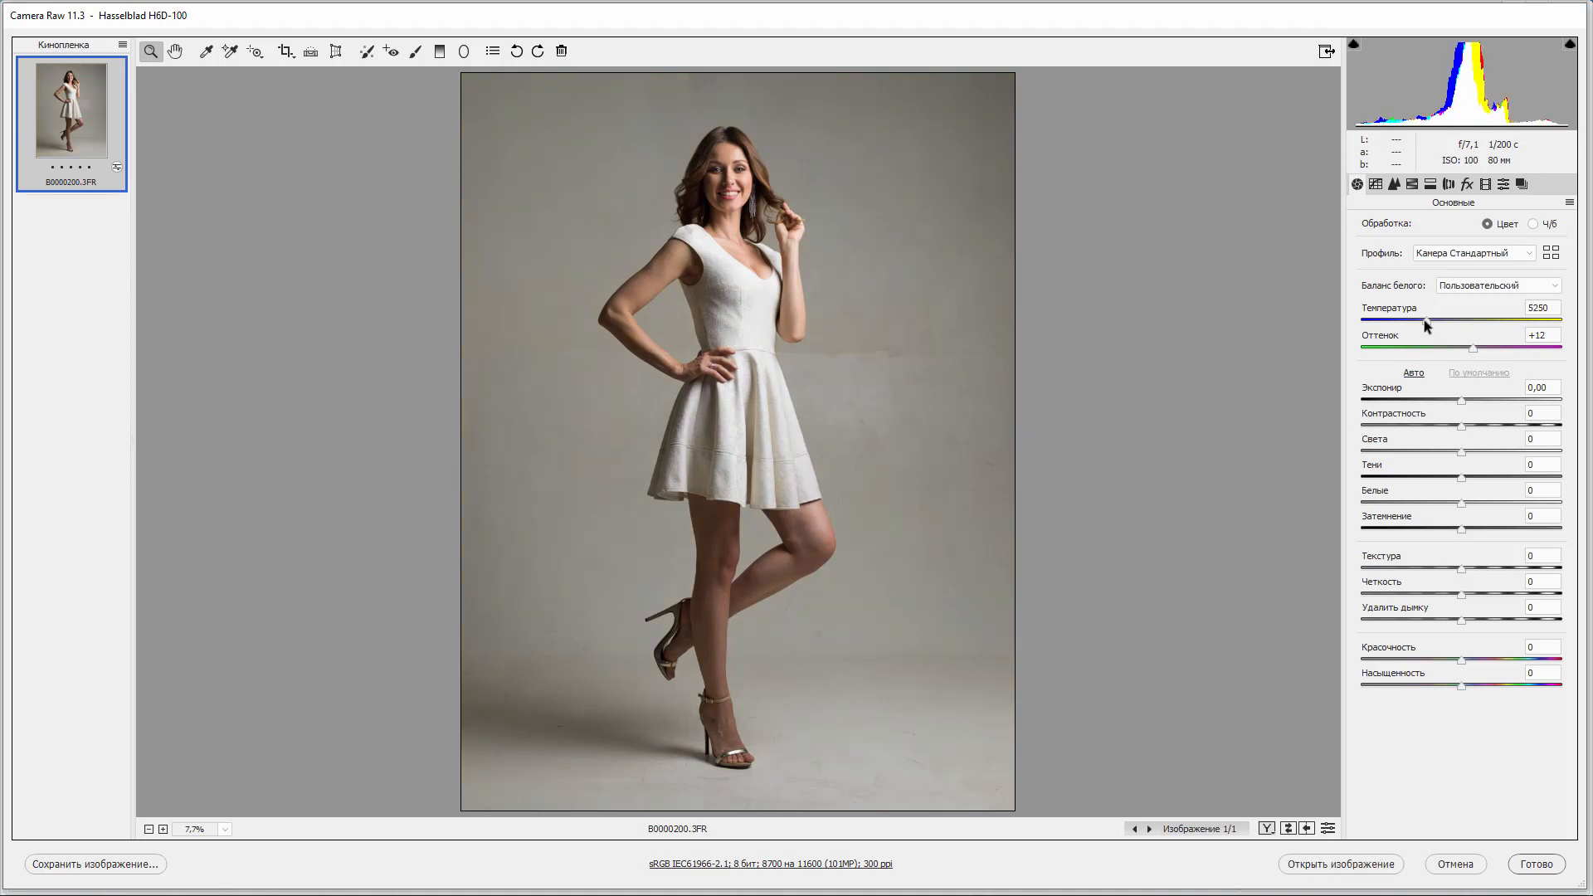
Set the colour temperature to 5500.
drag(1420, 321, 1431, 320)
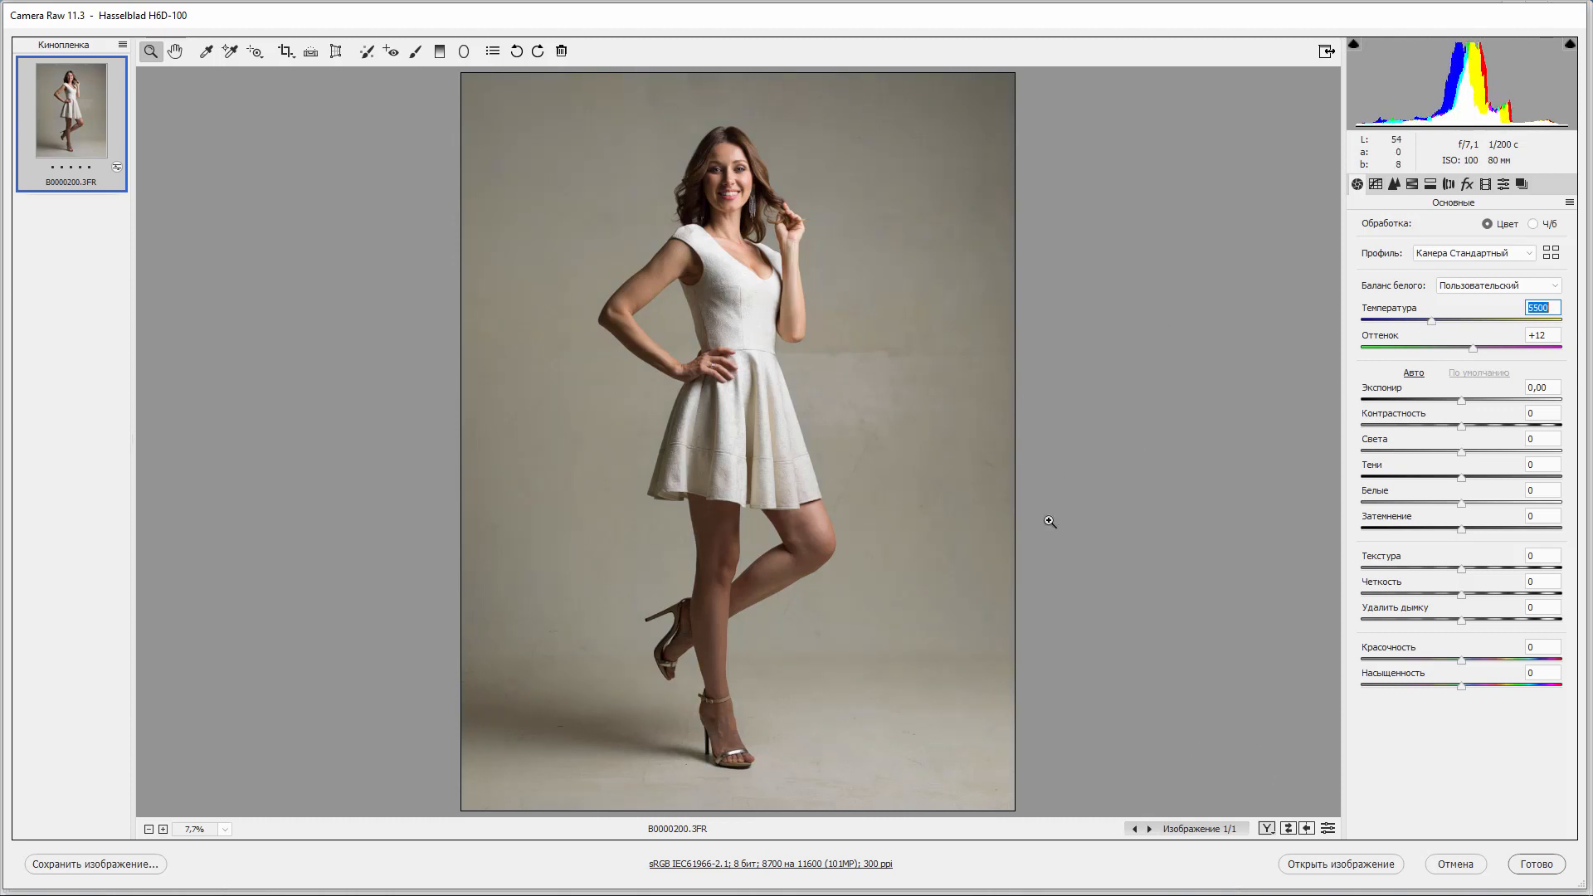
key(ctrl+z)
key(ctrl+z)
Zoom to 100% and pan across the hand, arm, neck and face to inspect skin and dress detail.
key(ctrl+alt+0)
drag(733, 369, 784, 869)
drag(731, 265, 758, 760)
drag(532, 521, 863, 451)
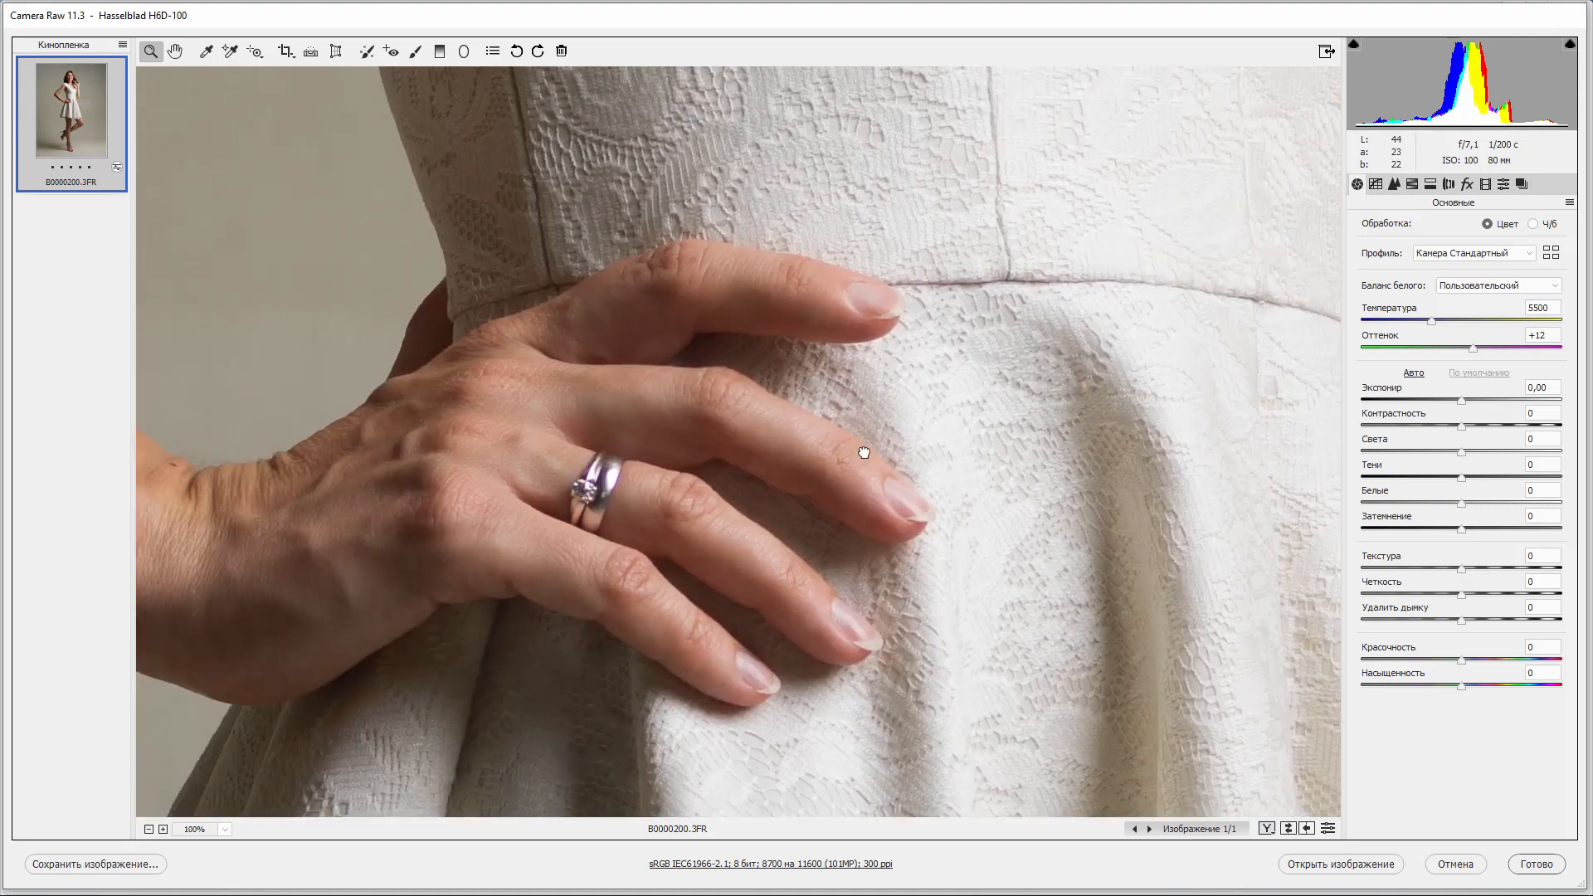
drag(512, 484, 1030, 589)
drag(569, 427, 779, 680)
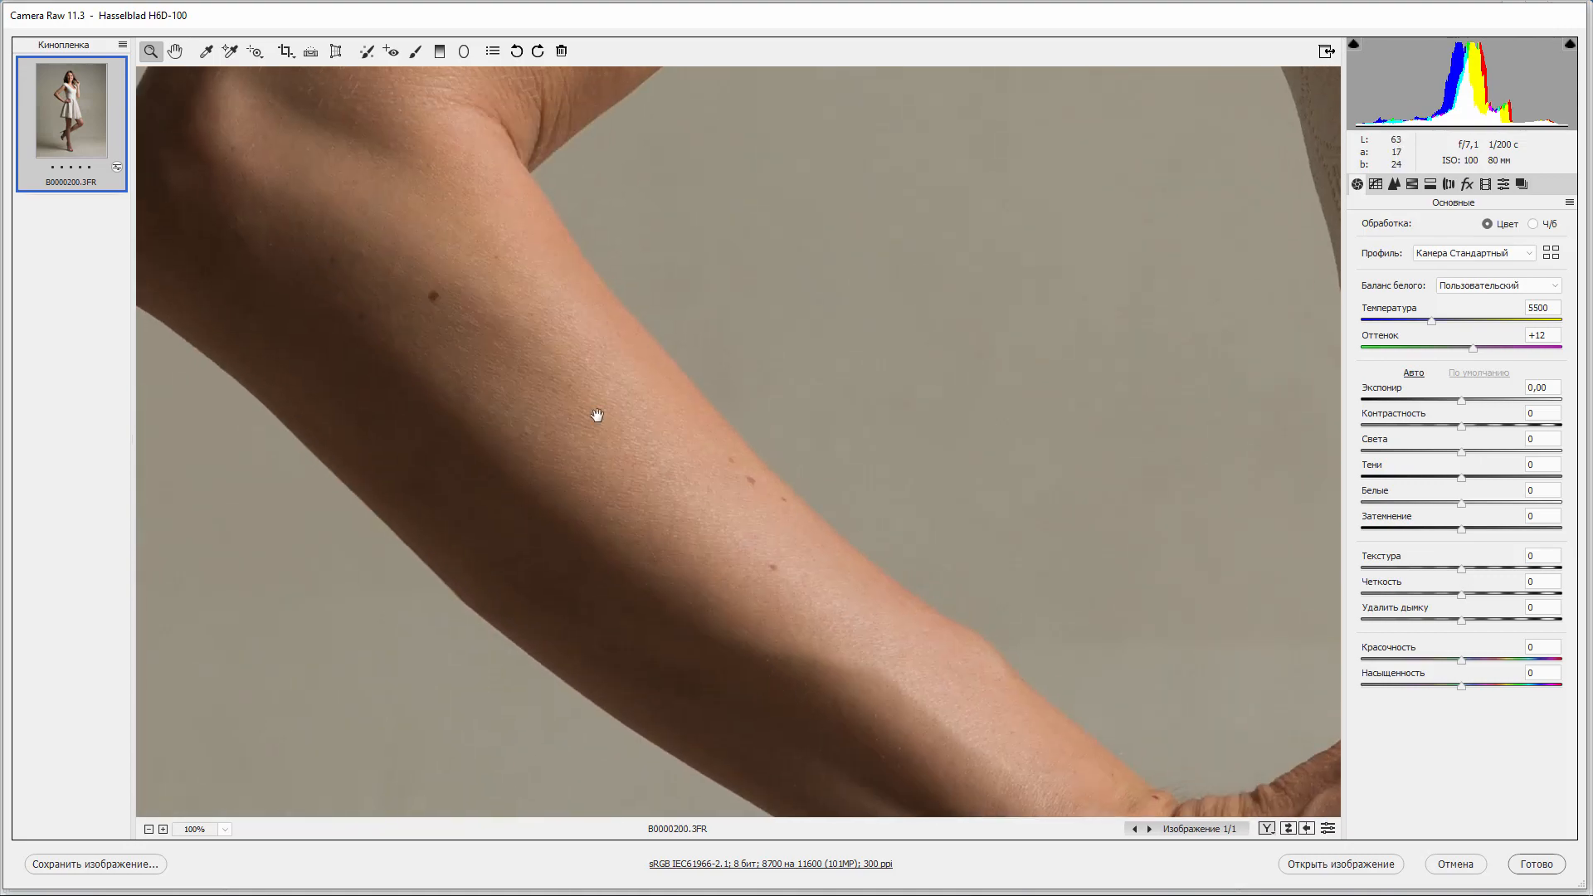
drag(598, 416, 534, 665)
drag(770, 176, 640, 508)
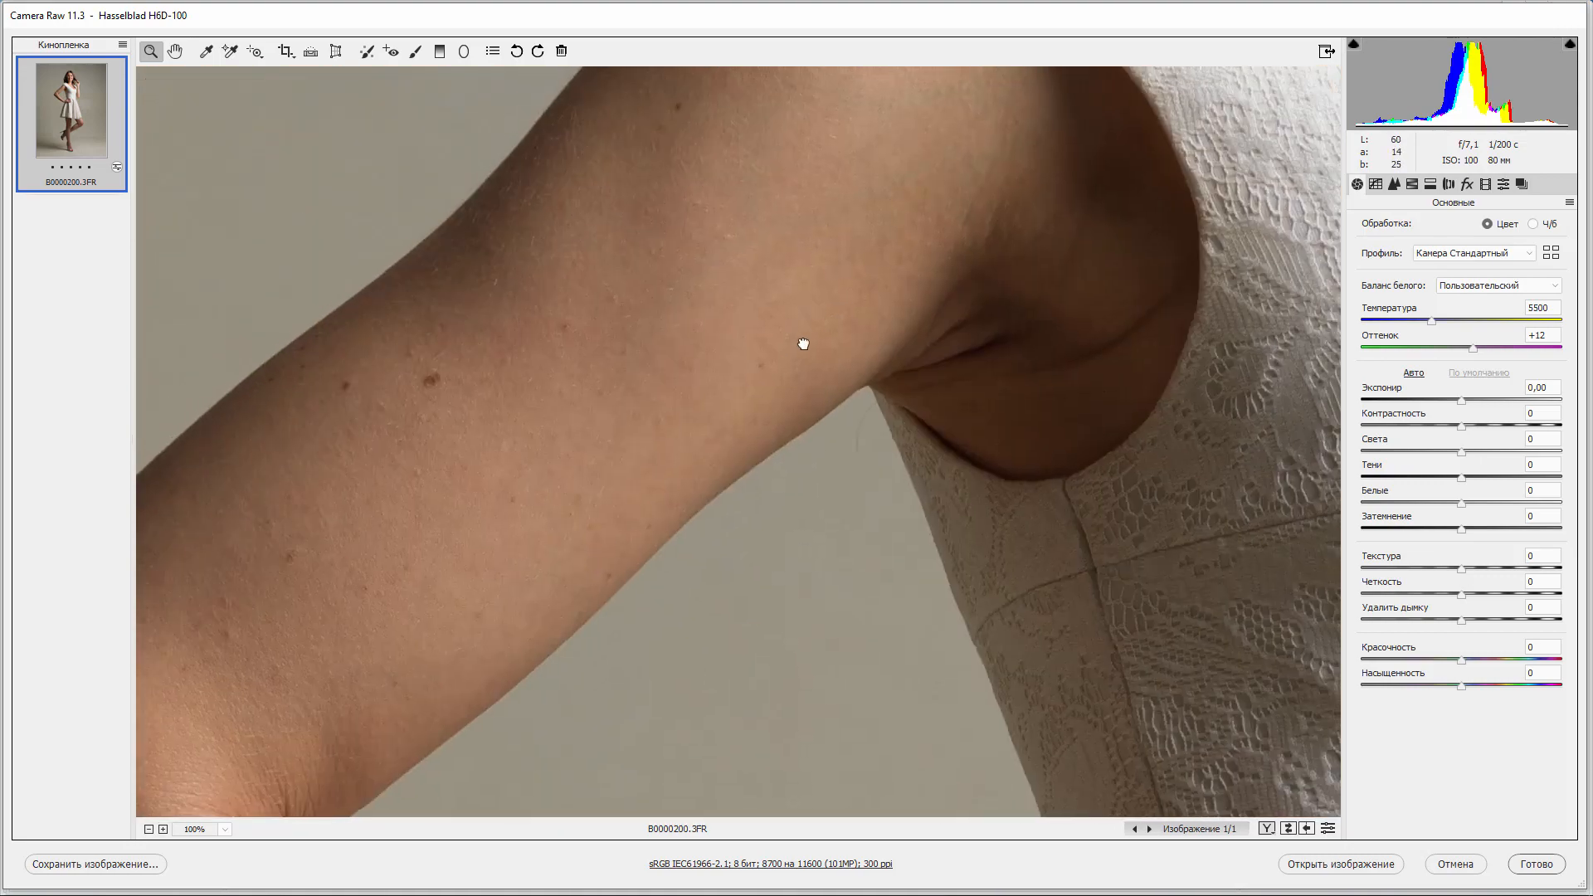
drag(803, 345, 878, 341)
drag(937, 253, 779, 626)
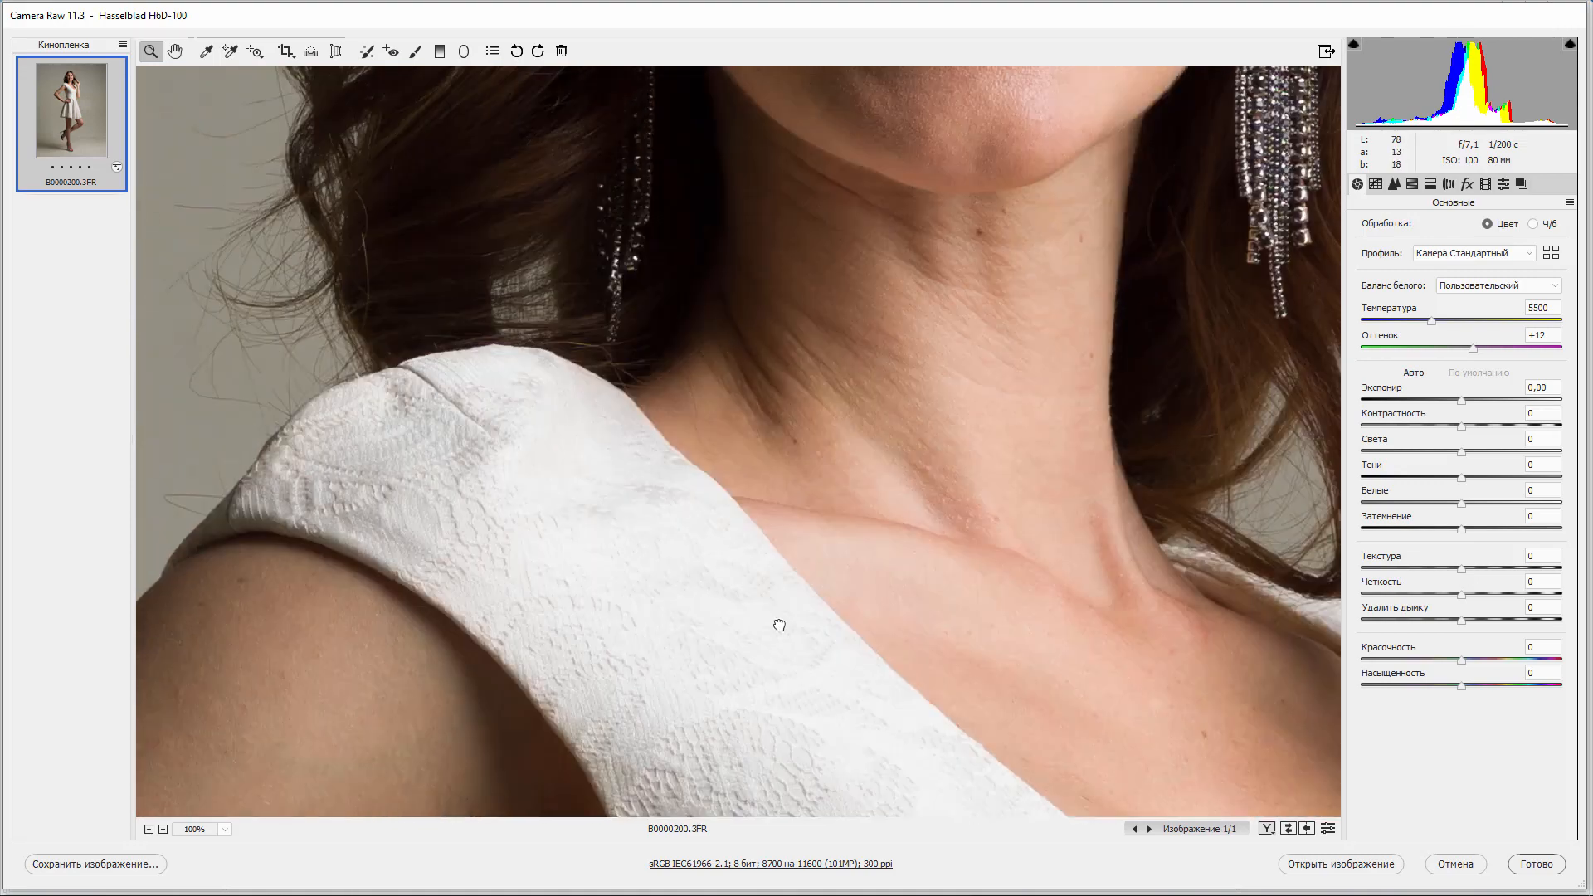
drag(830, 117, 790, 651)
drag(906, 338, 830, 526)
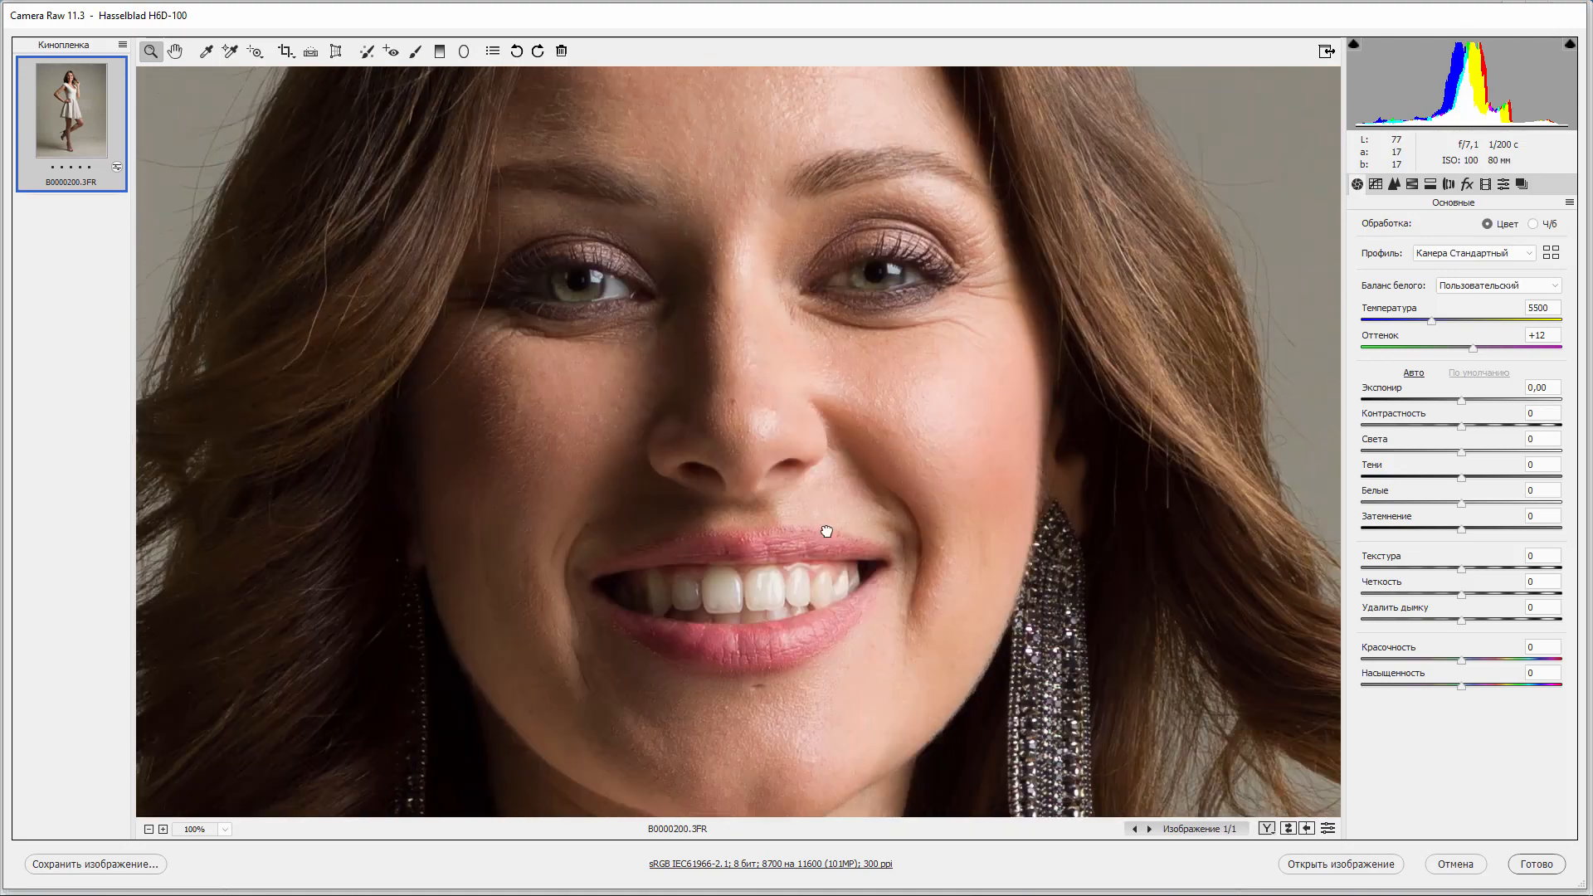
mouse_move(910, 445)
mouse_down()
mouse_move(929, 612)
mouse_move(899, 430)
mouse_up()
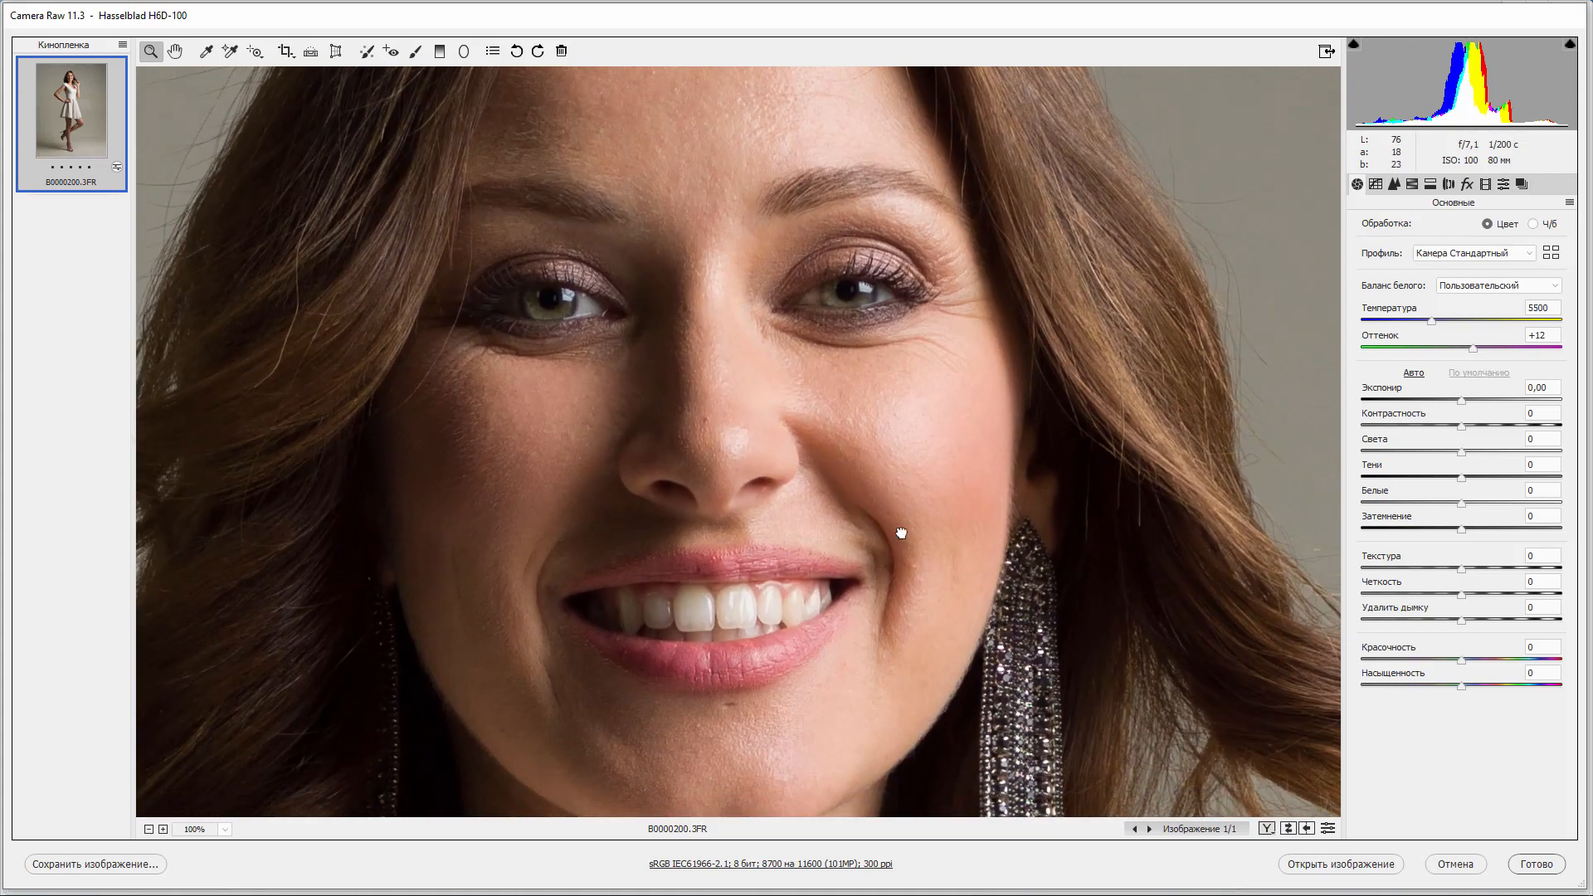
drag(899, 533, 896, 365)
drag(880, 589, 865, 337)
drag(647, 669, 979, 363)
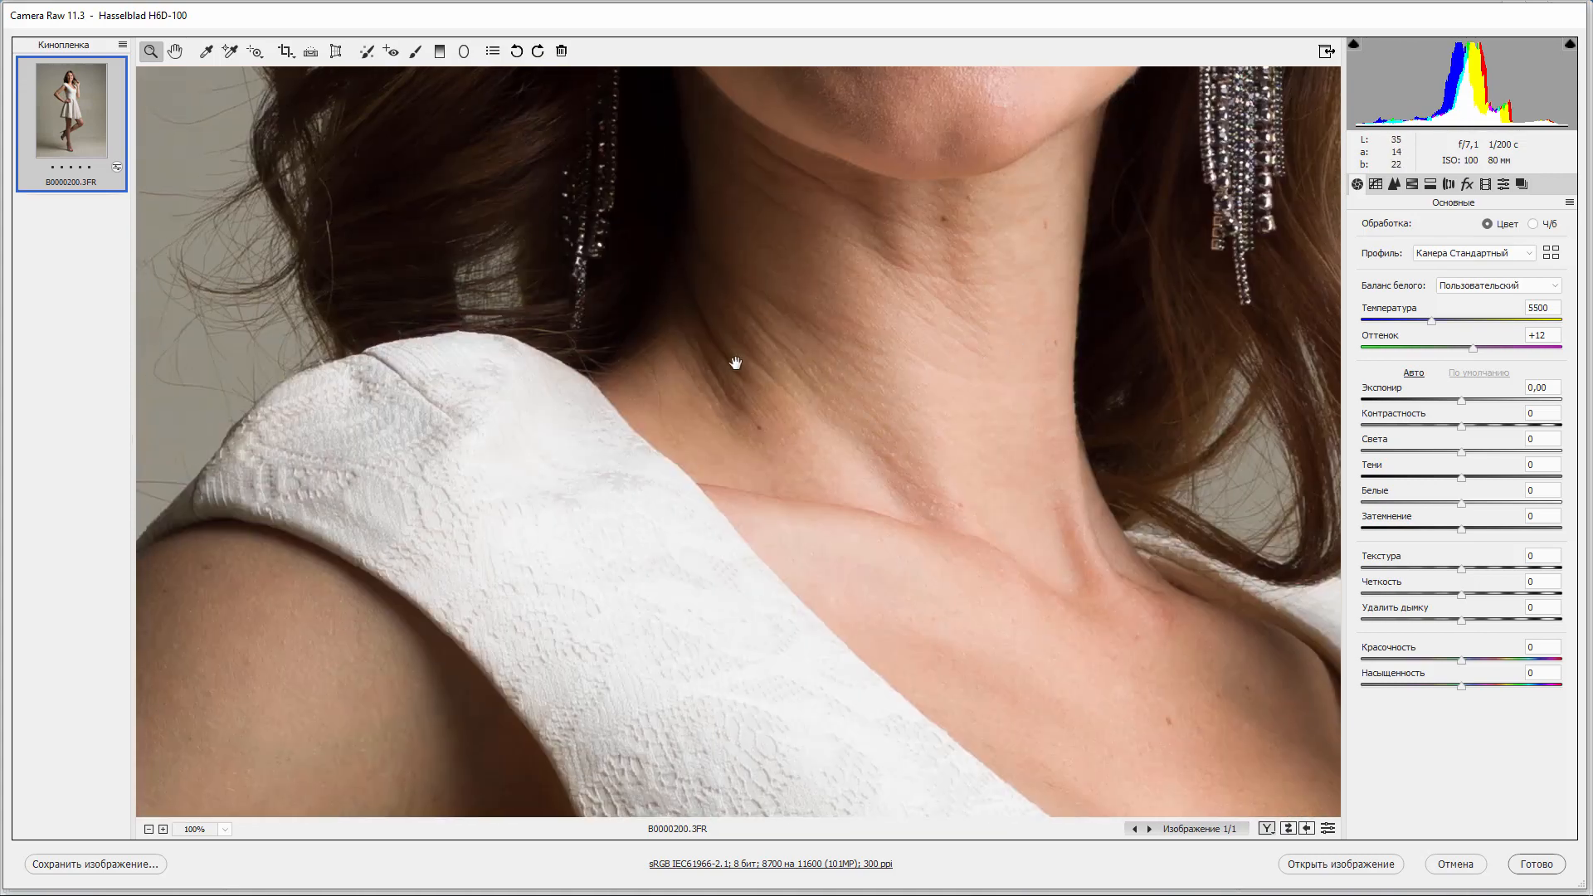
drag(736, 359, 852, 615)
drag(772, 474, 735, 379)
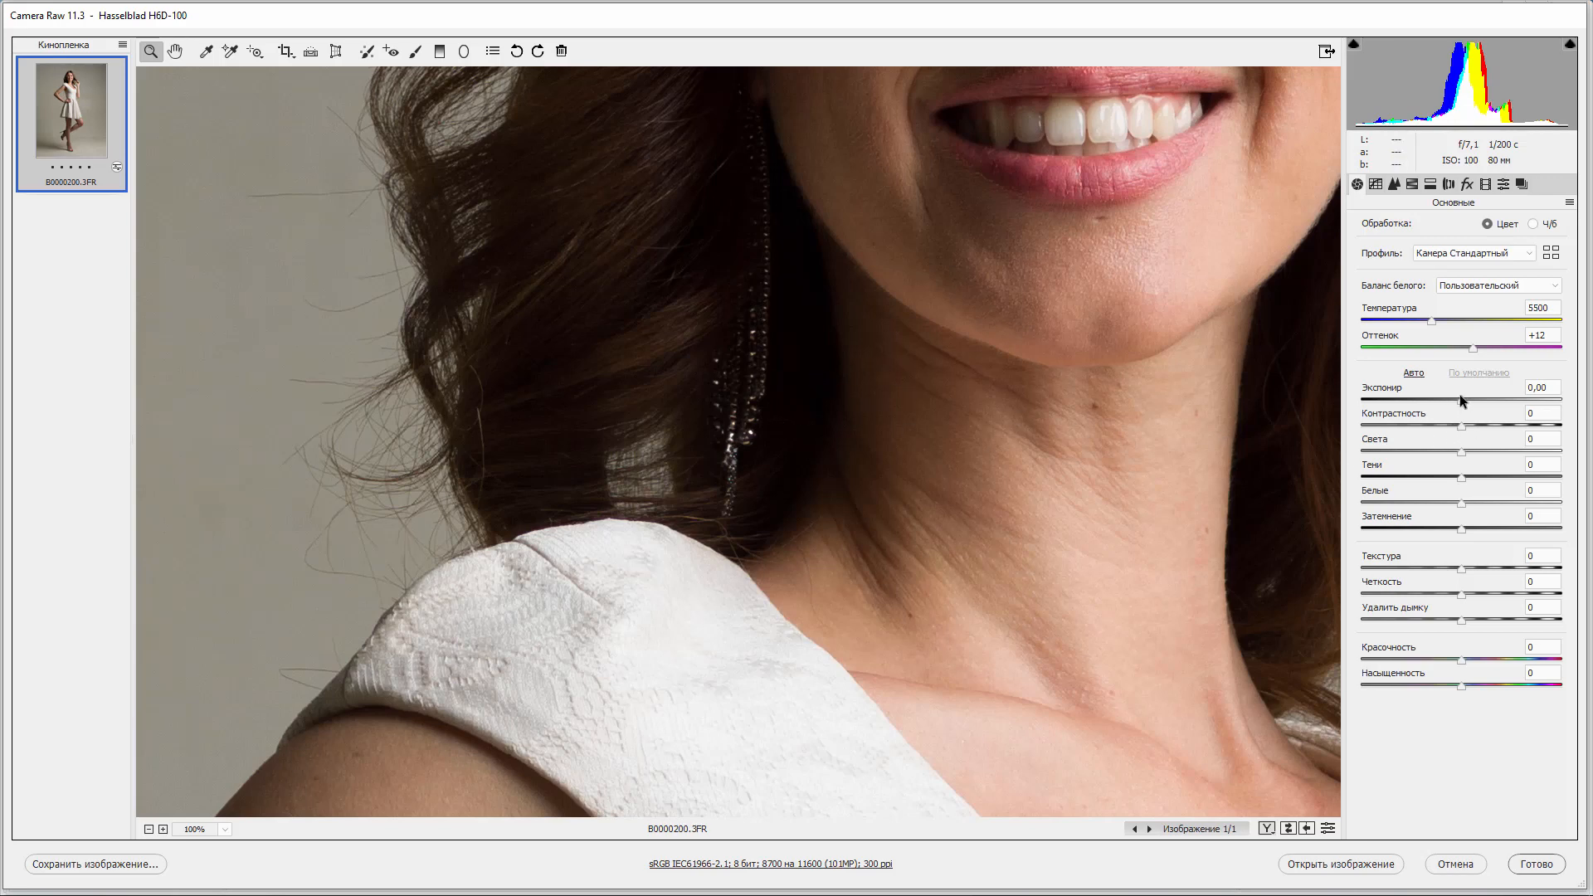
Temporarily raise the exposure to +5.00 and zoom in on the hair around the earring.
drag(1462, 401, 1561, 402)
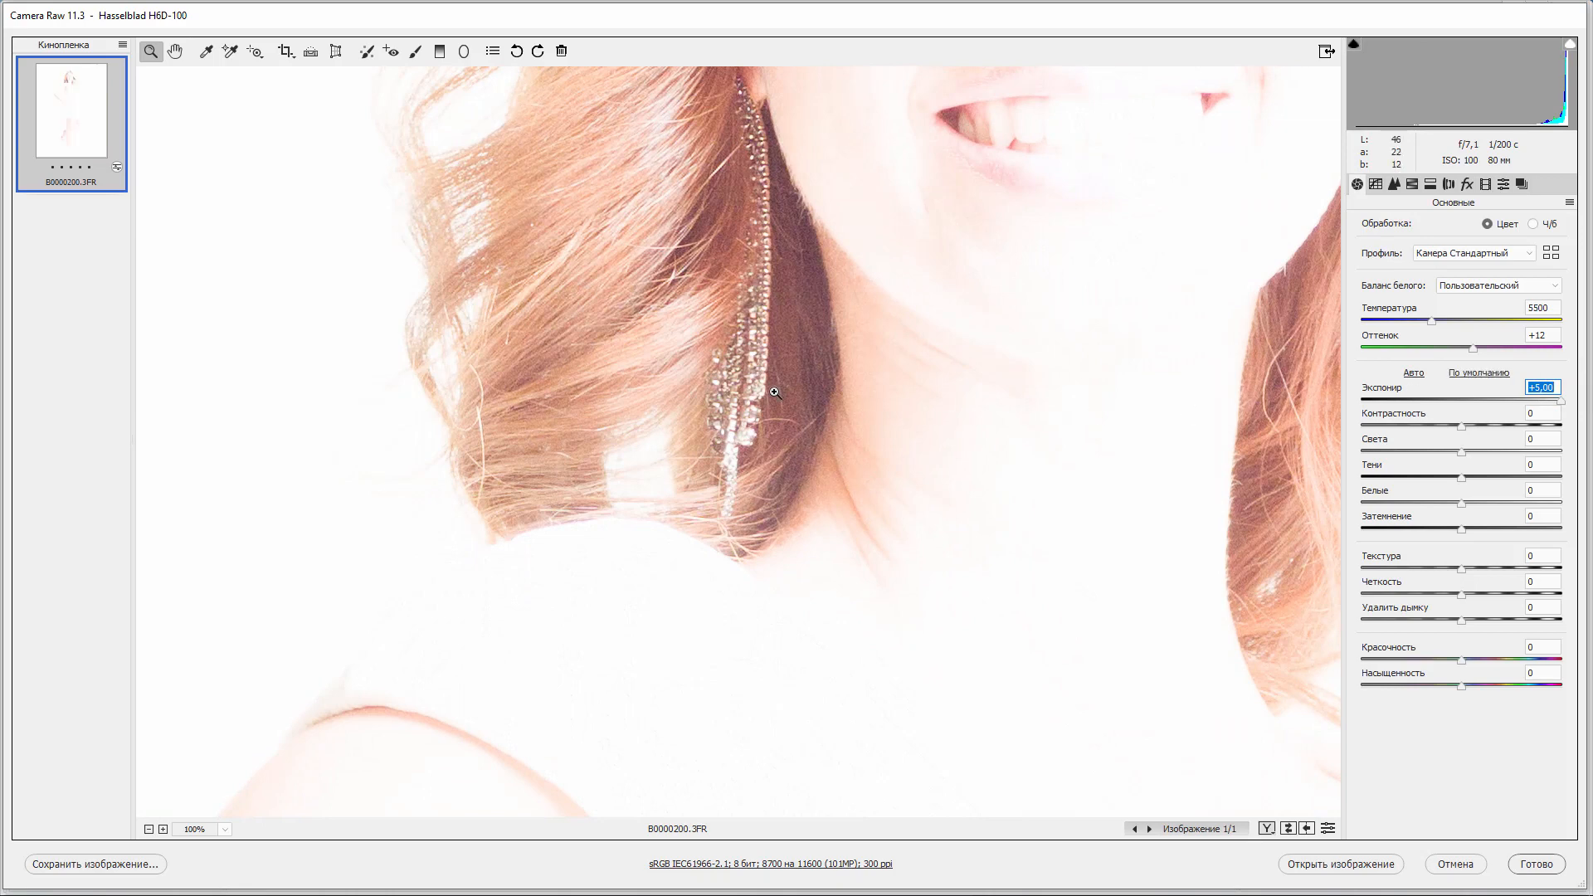
drag(776, 393, 864, 449)
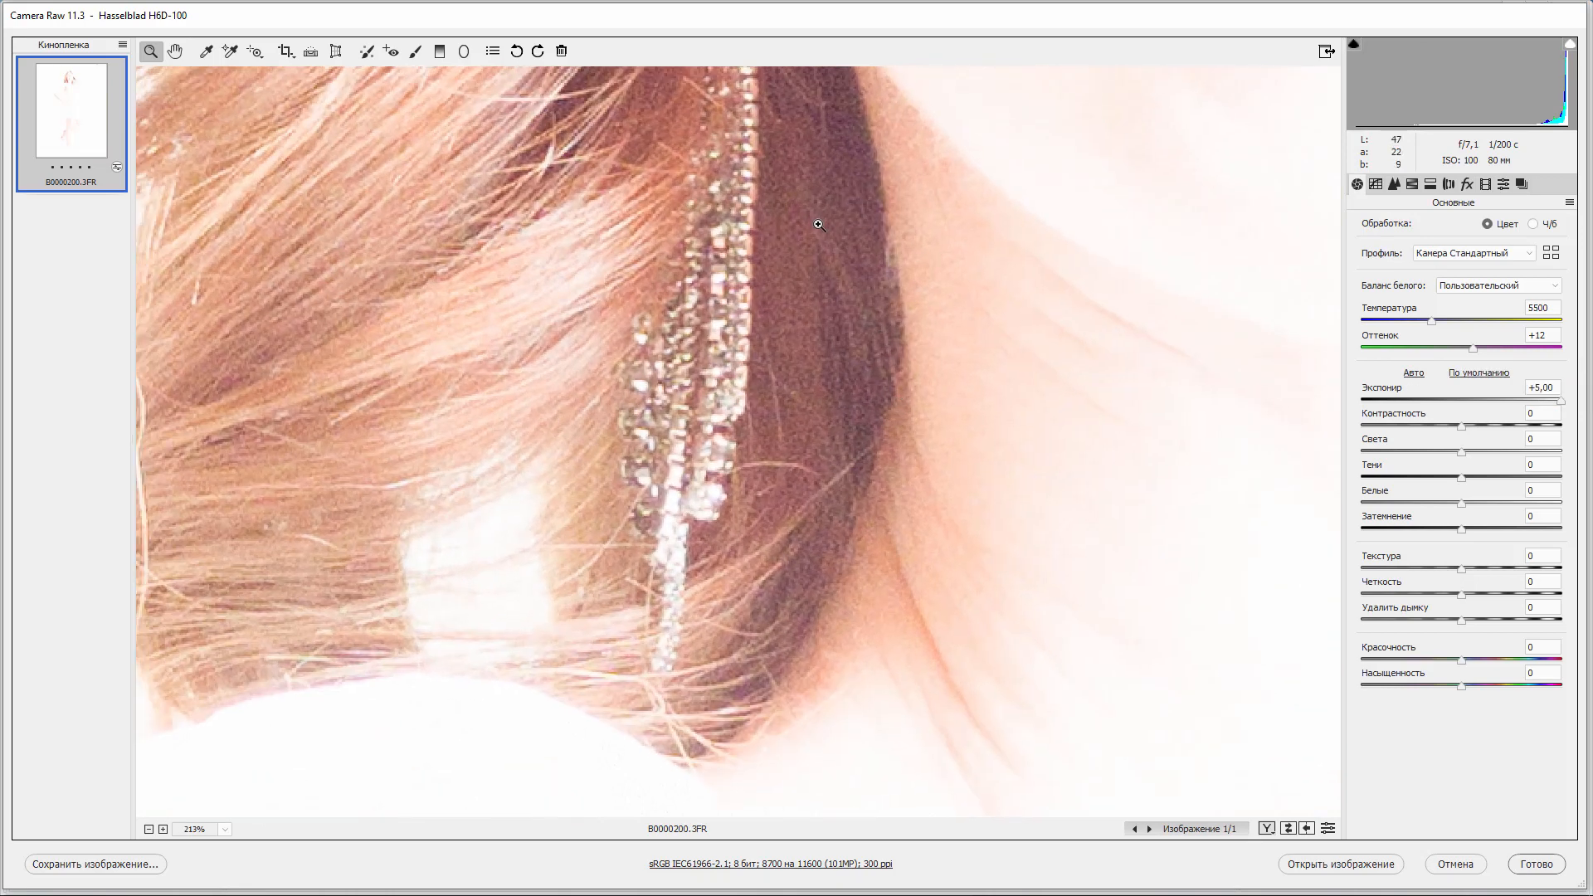
key(ctrl+alt+0)
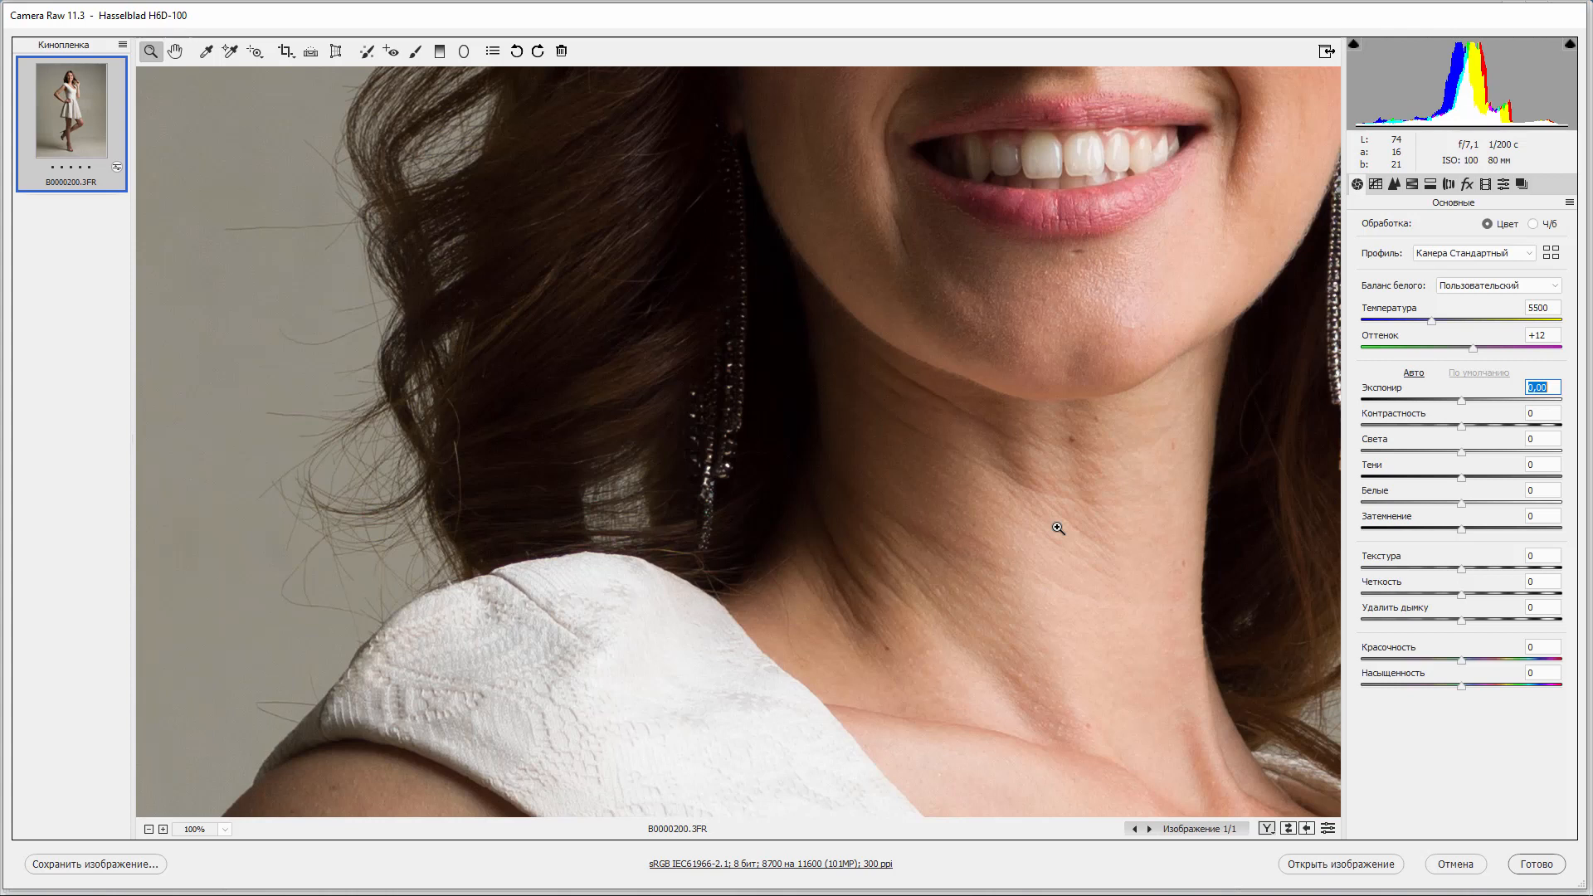
scroll(1058, 528, up, 3)
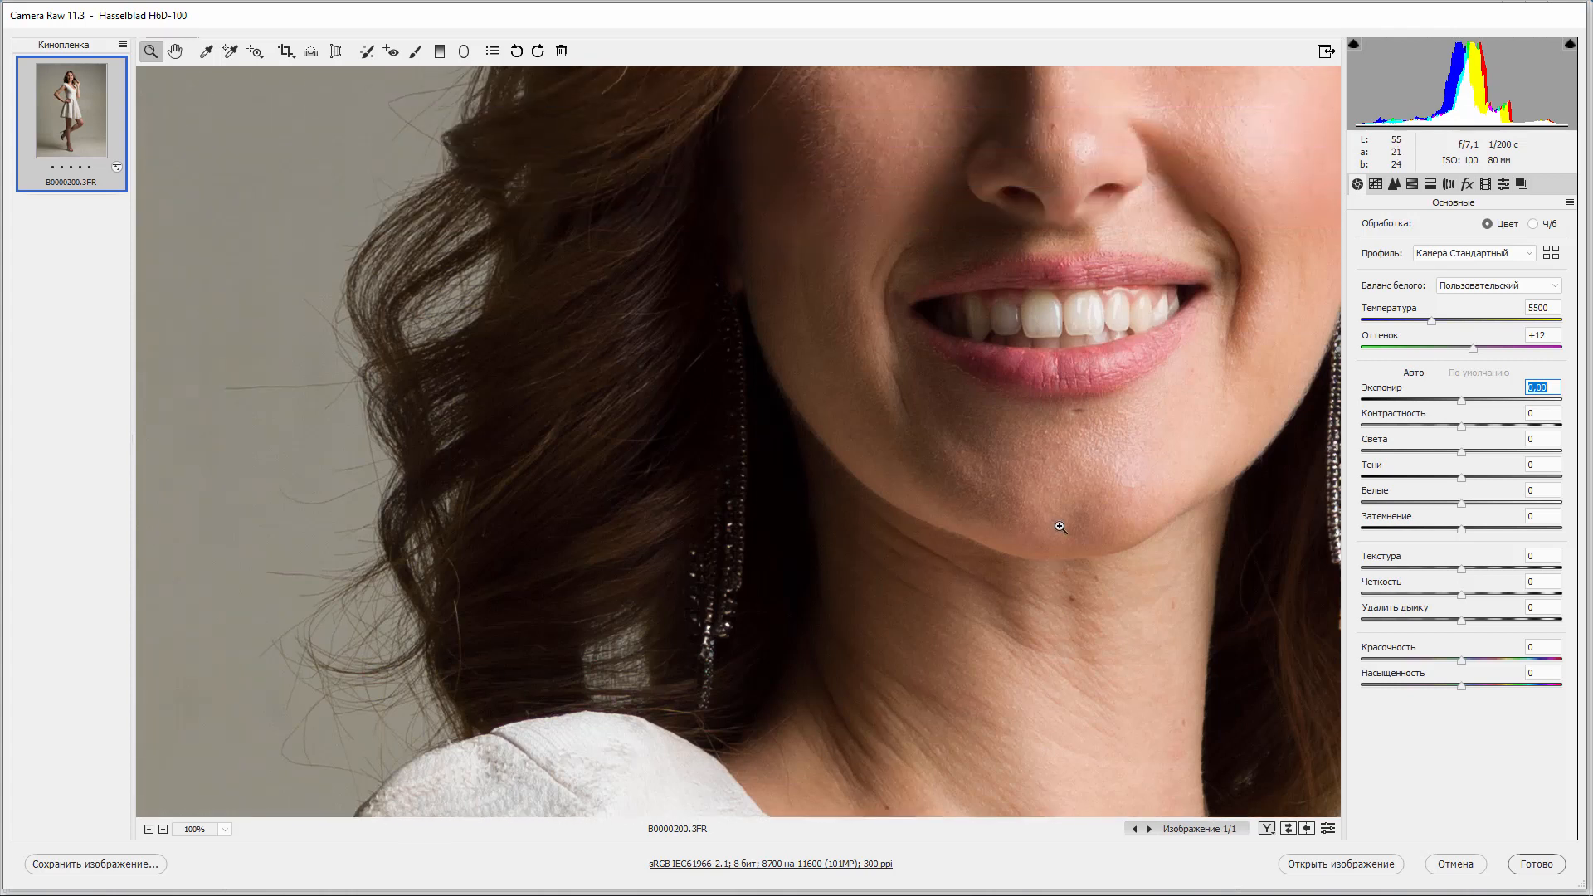
scroll(1059, 527, up, 3)
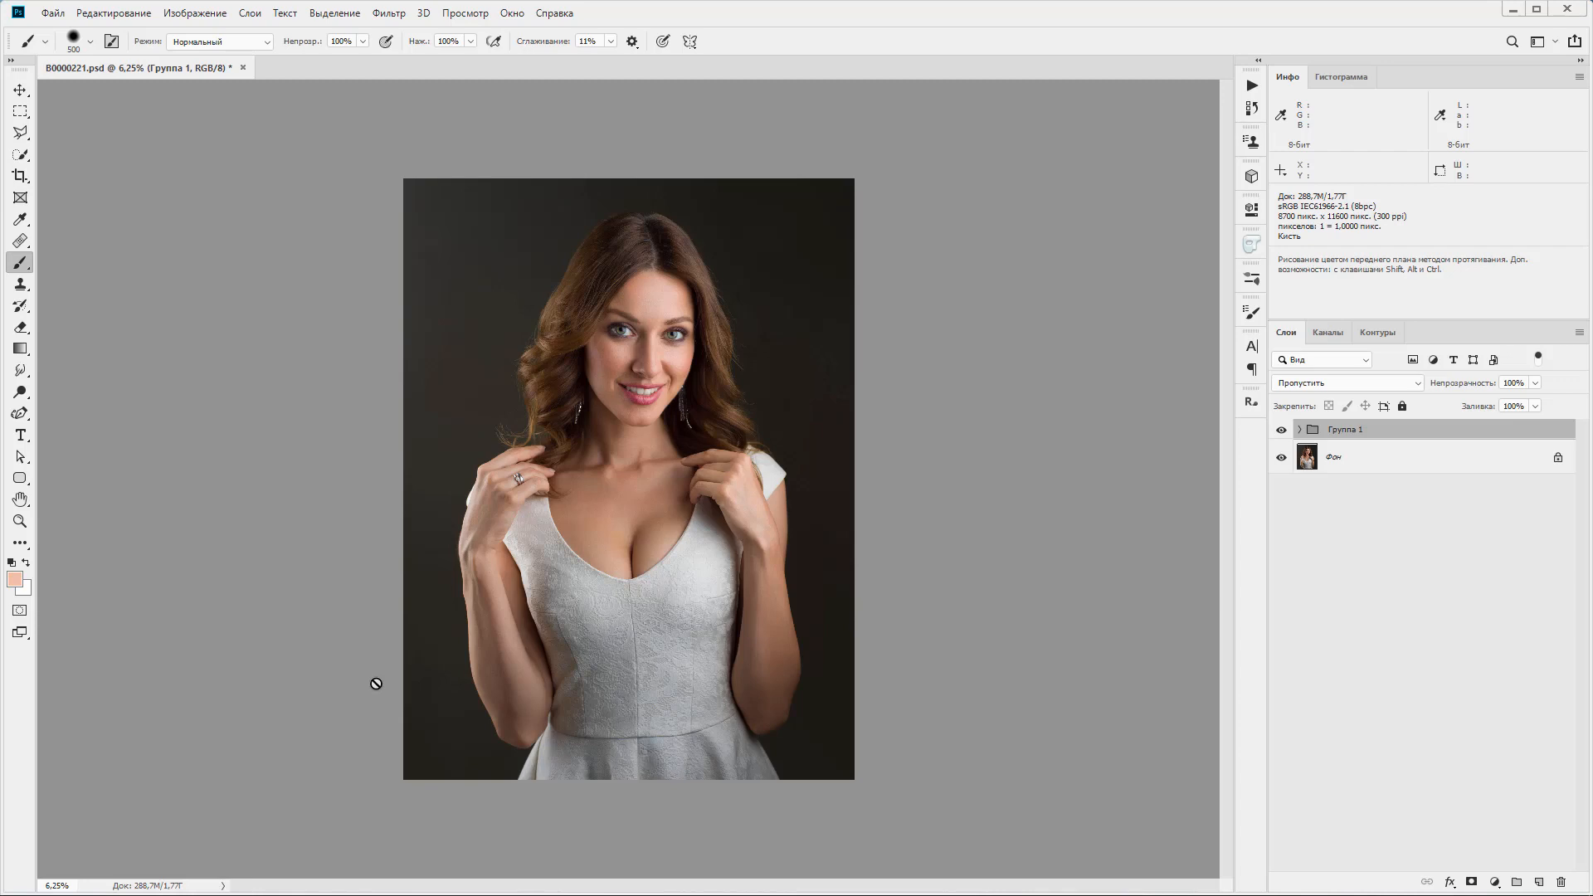
In Photoshop, toggle the visibility of Группа 1 on the retouched portrait B0000221.psd to compare before and after.
click(1280, 432)
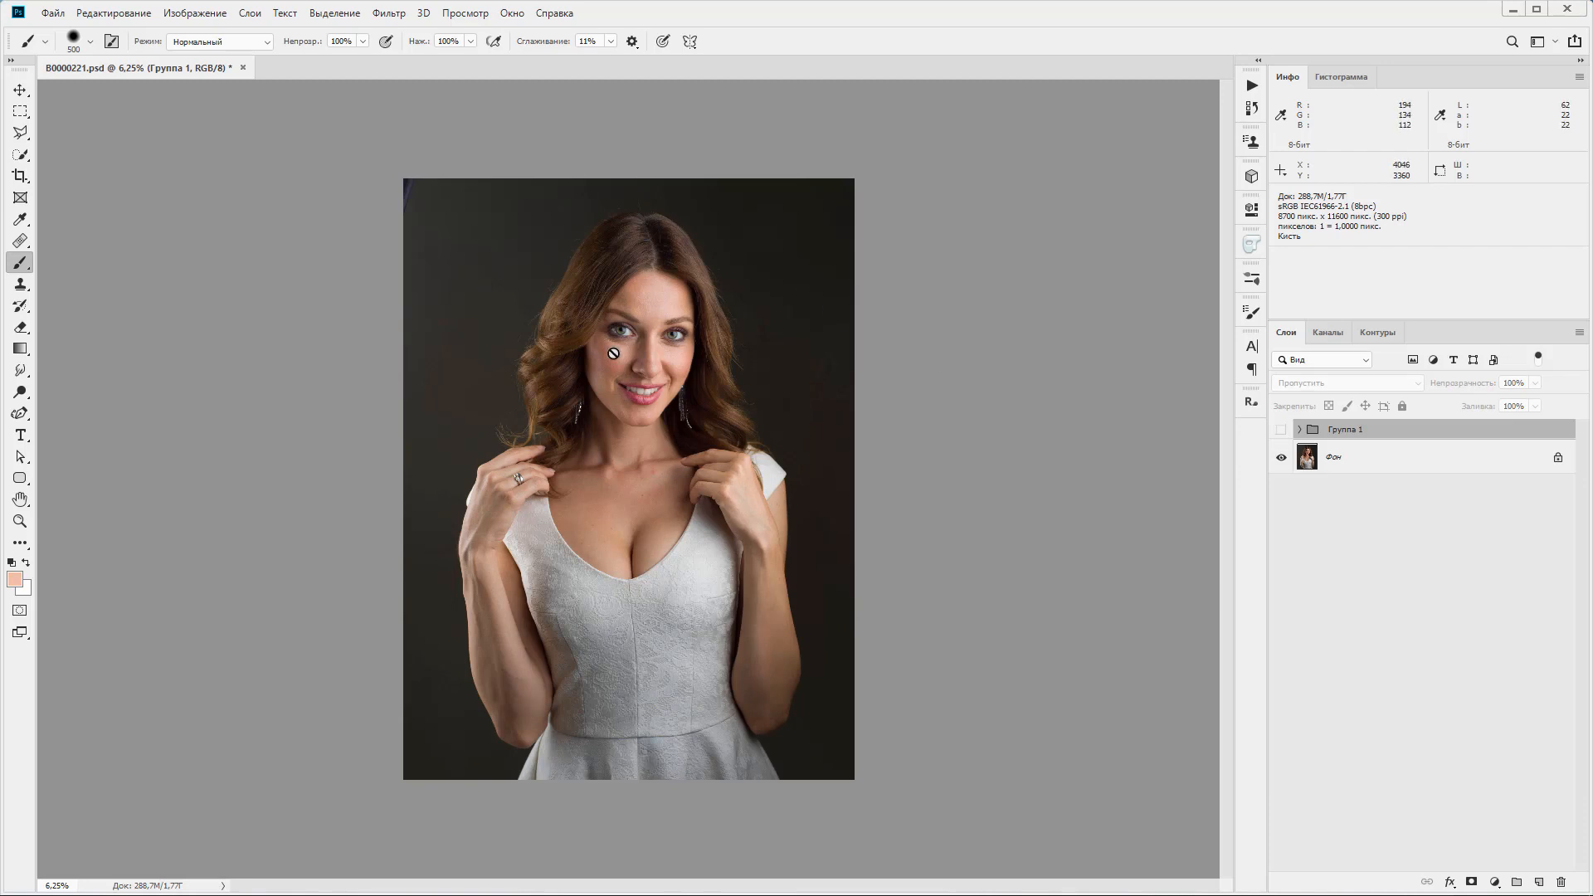
scroll(613, 353, up, 3)
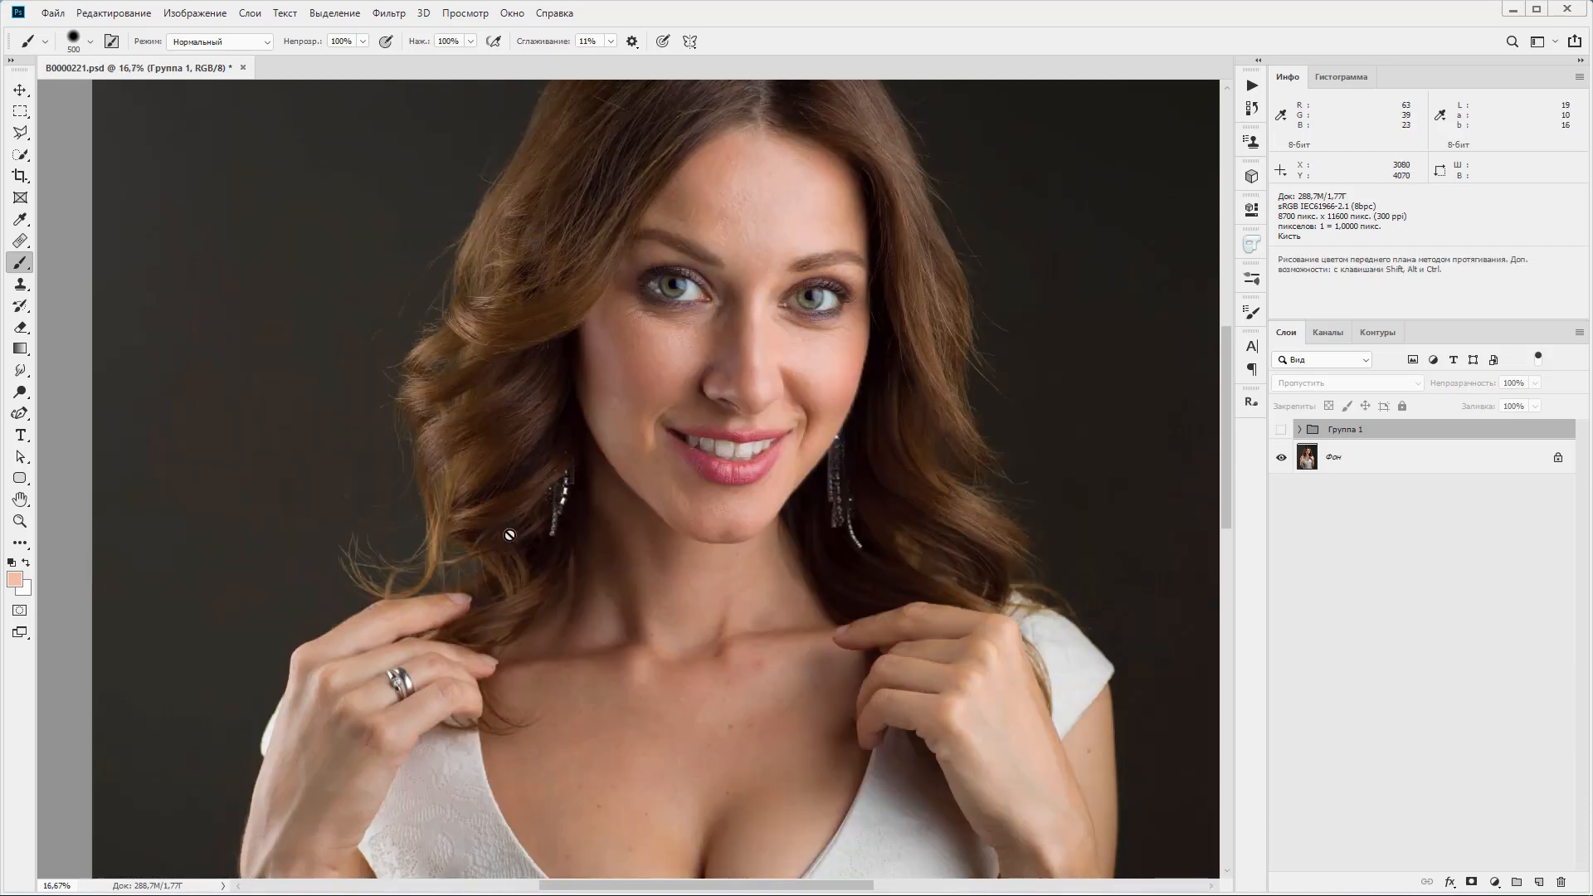
scroll(644, 700, down, 3)
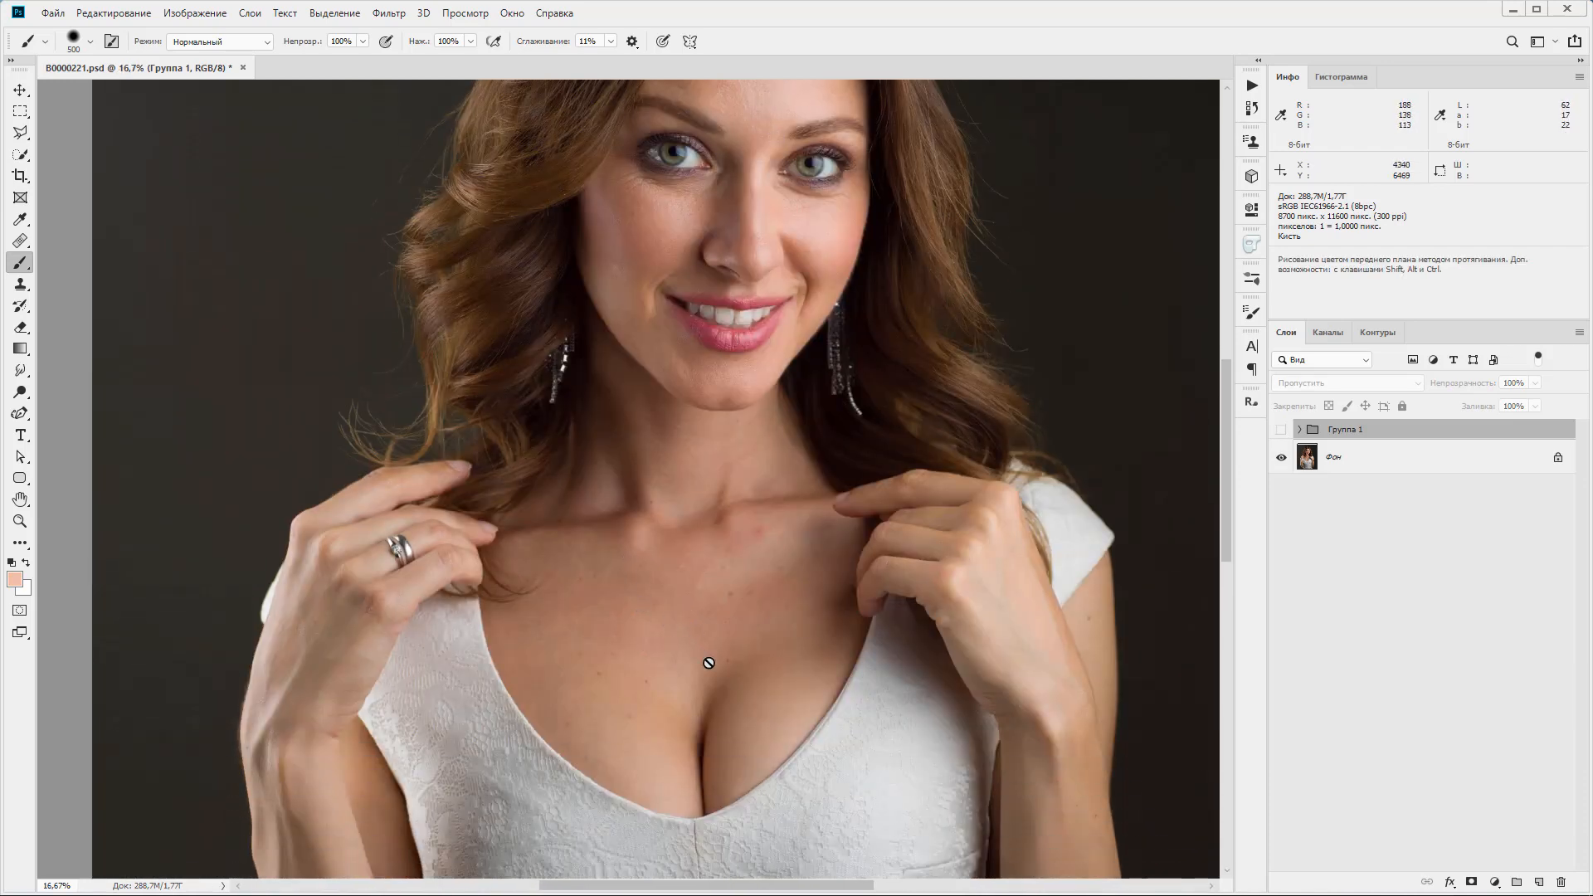
scroll(719, 659, up, 2)
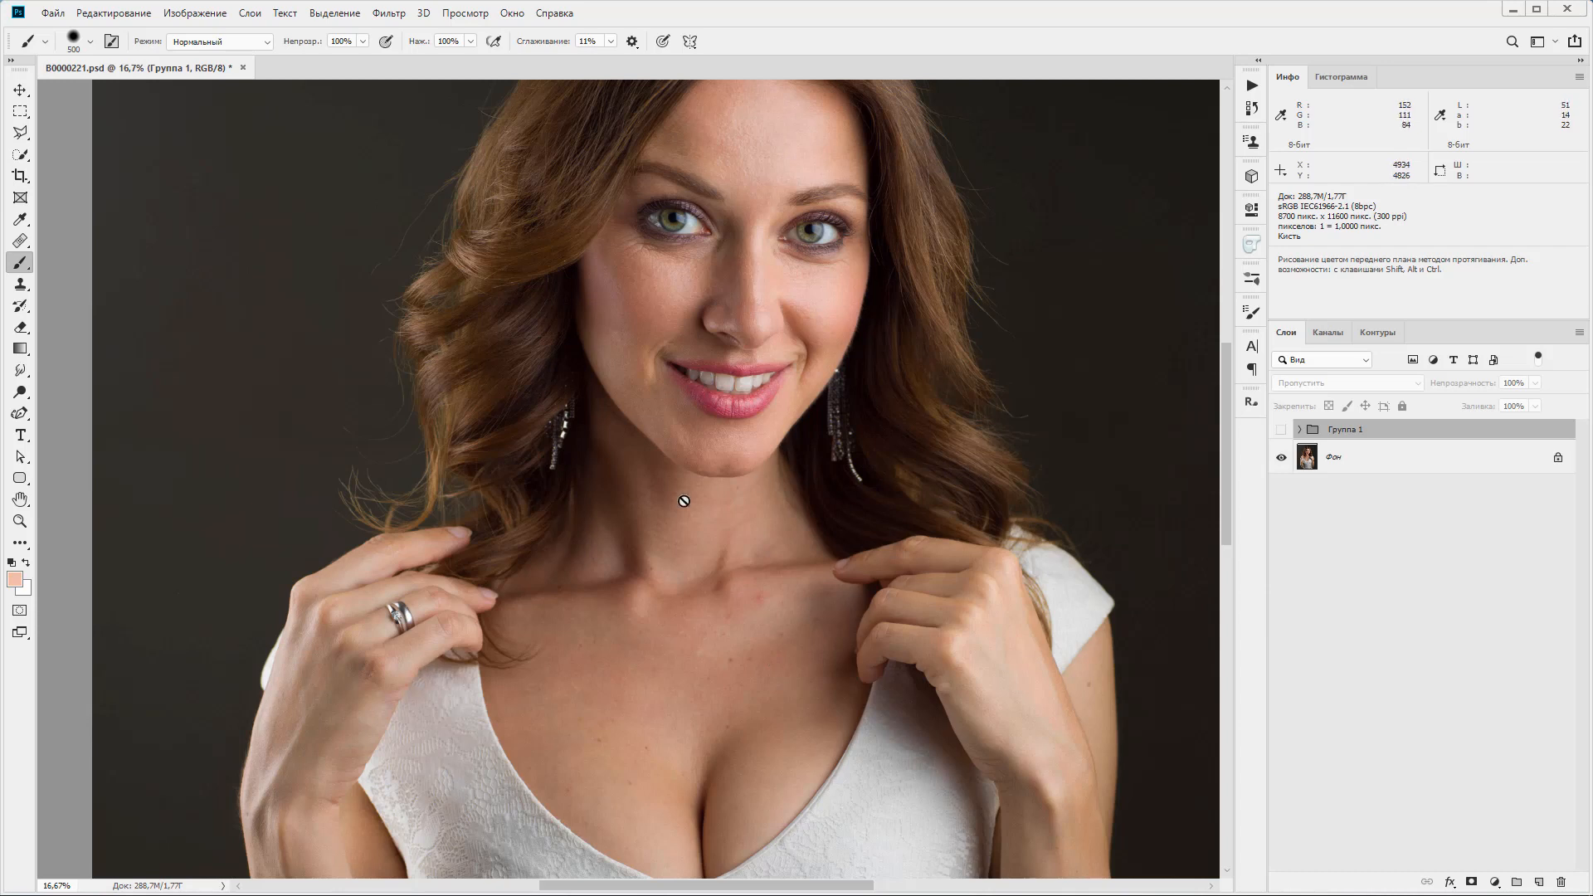
click(1281, 430)
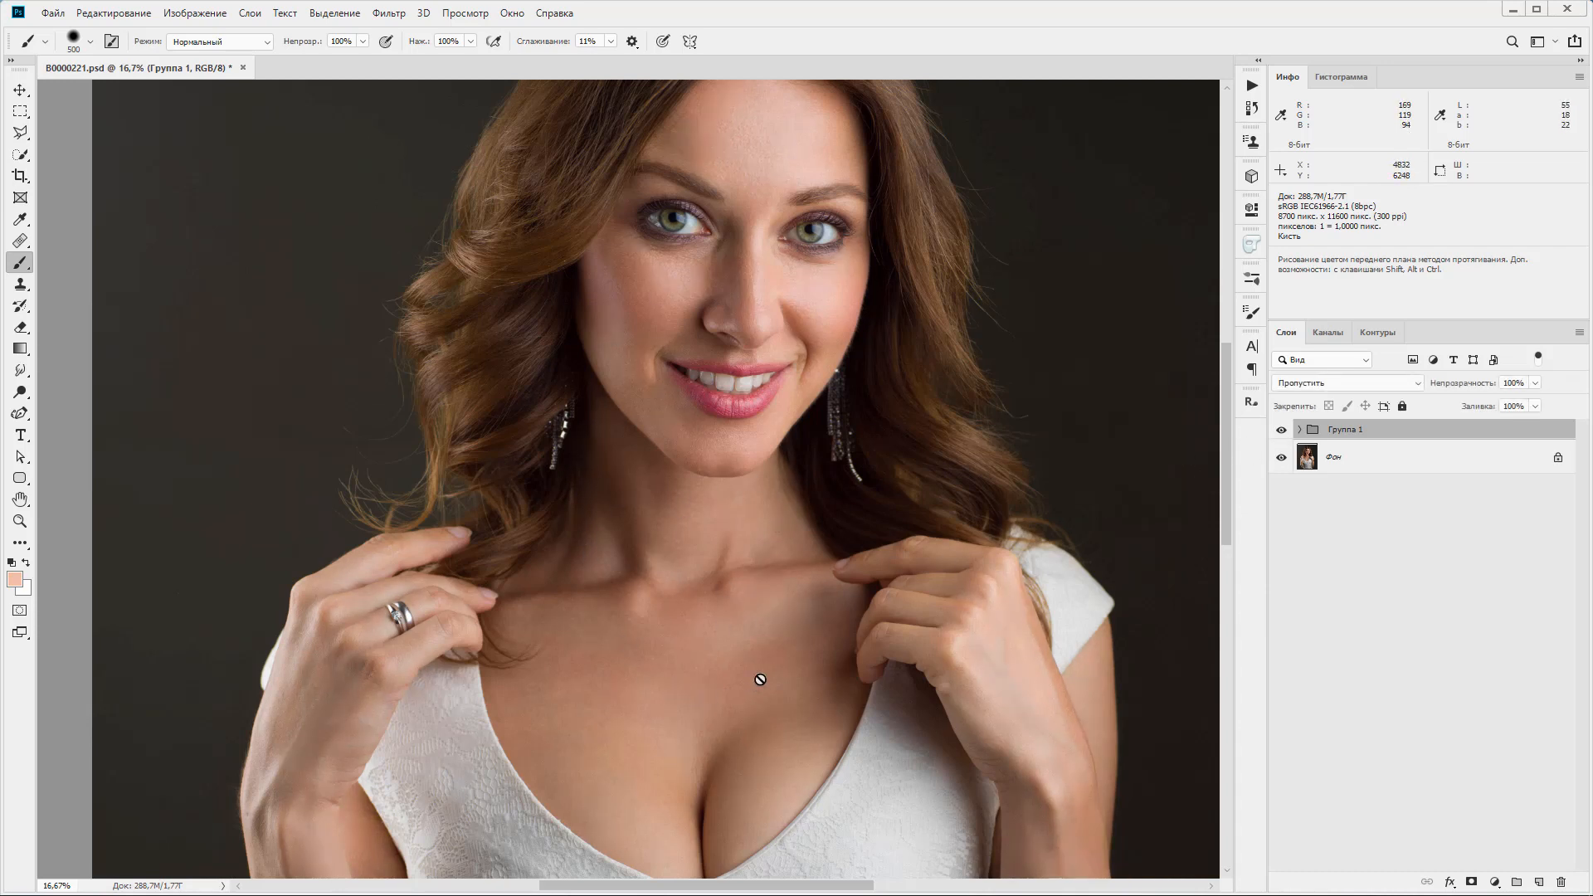
click(1280, 431)
click(1281, 431)
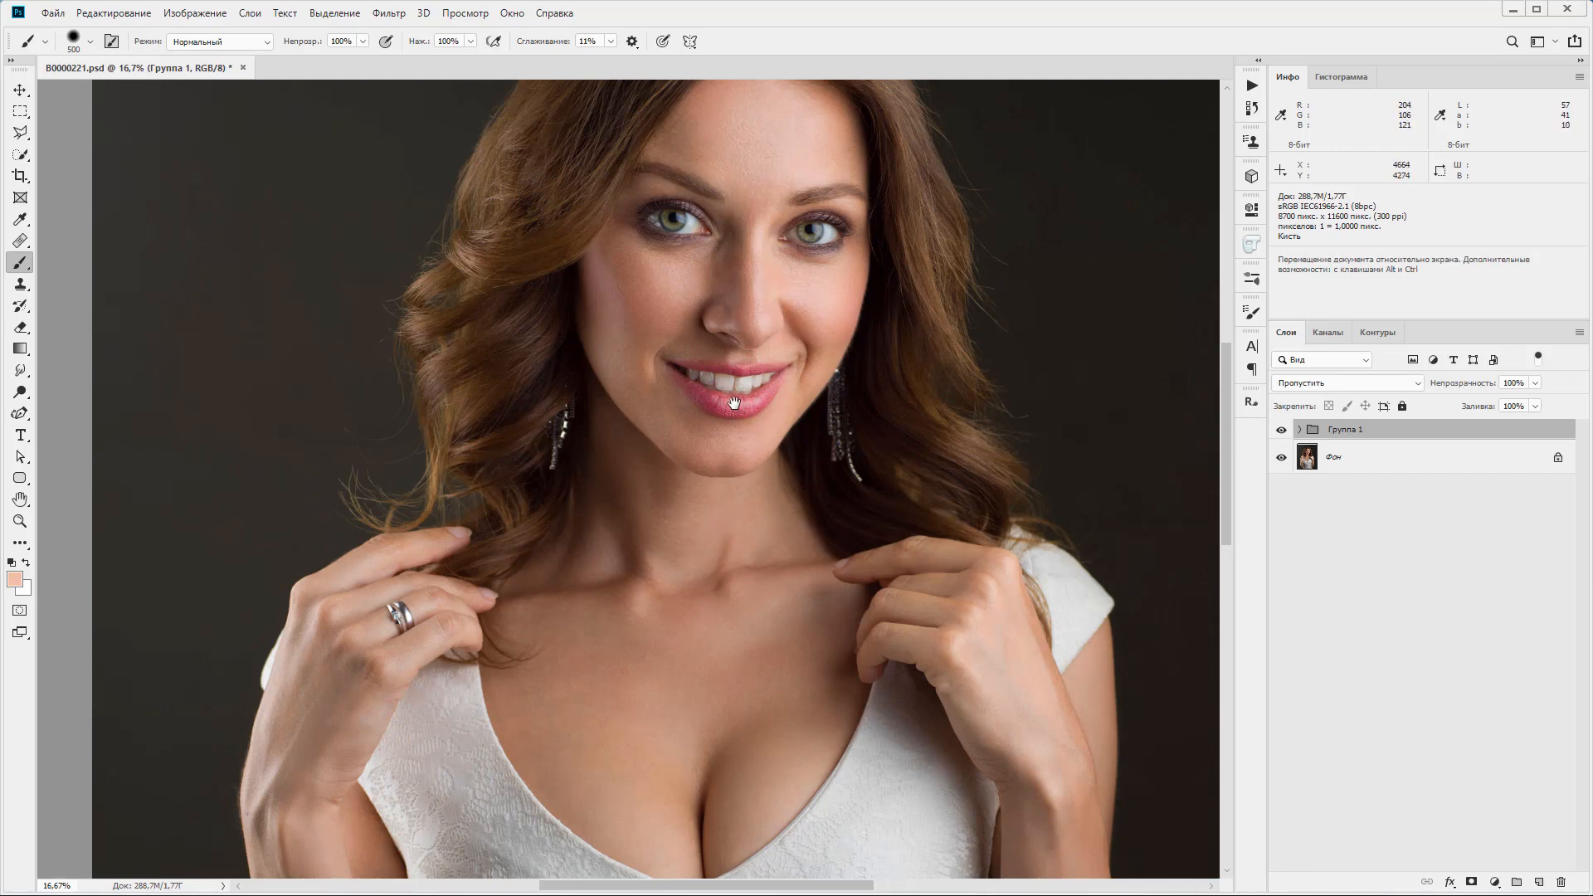
scroll(754, 436, up, 5)
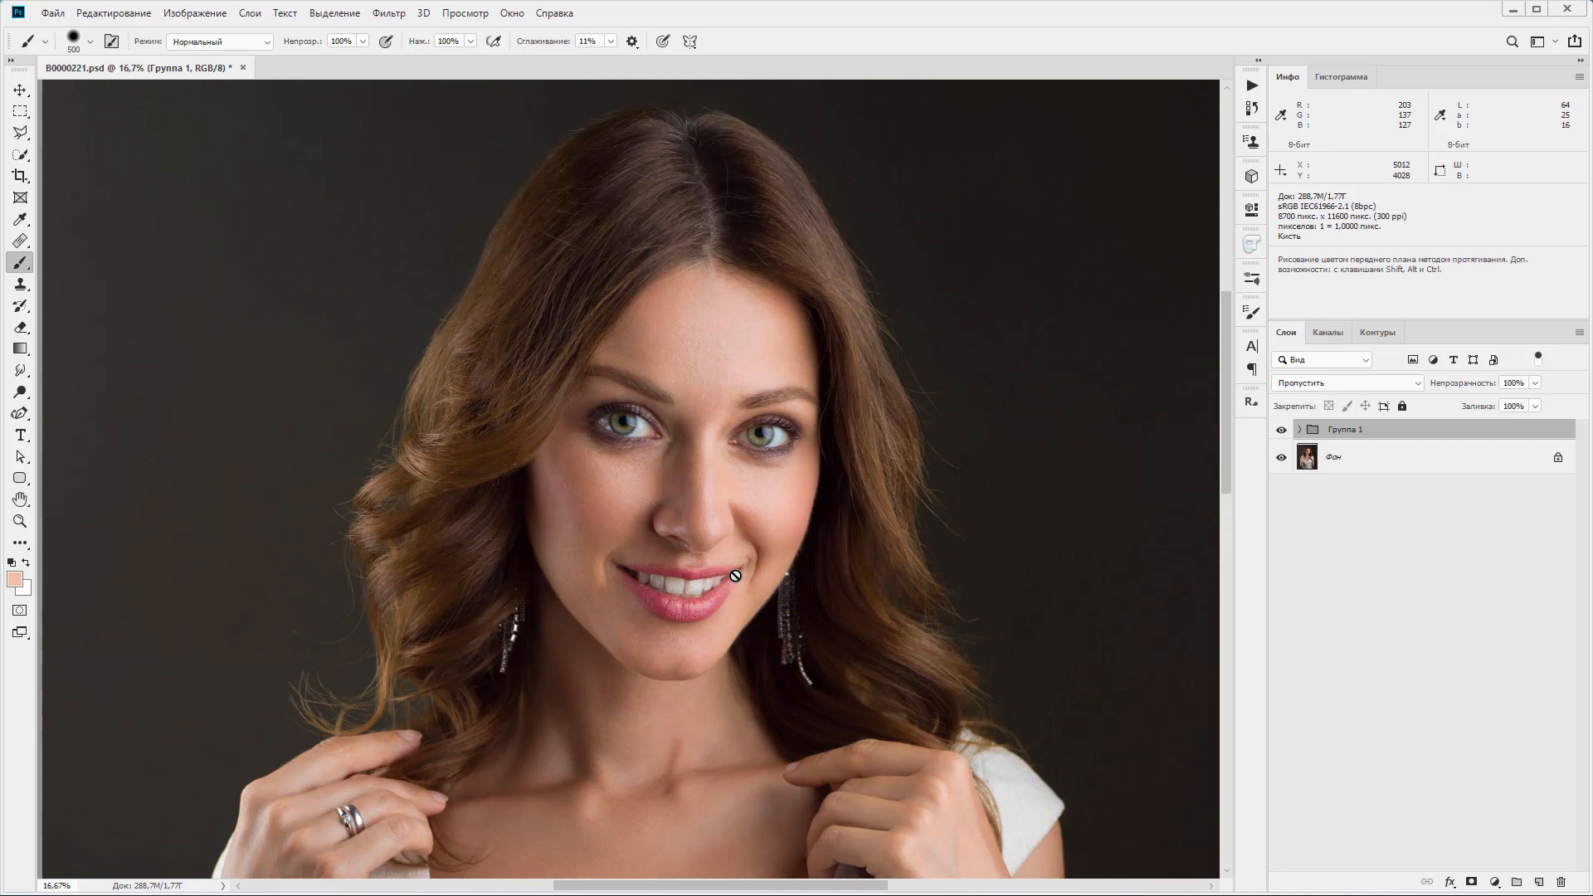